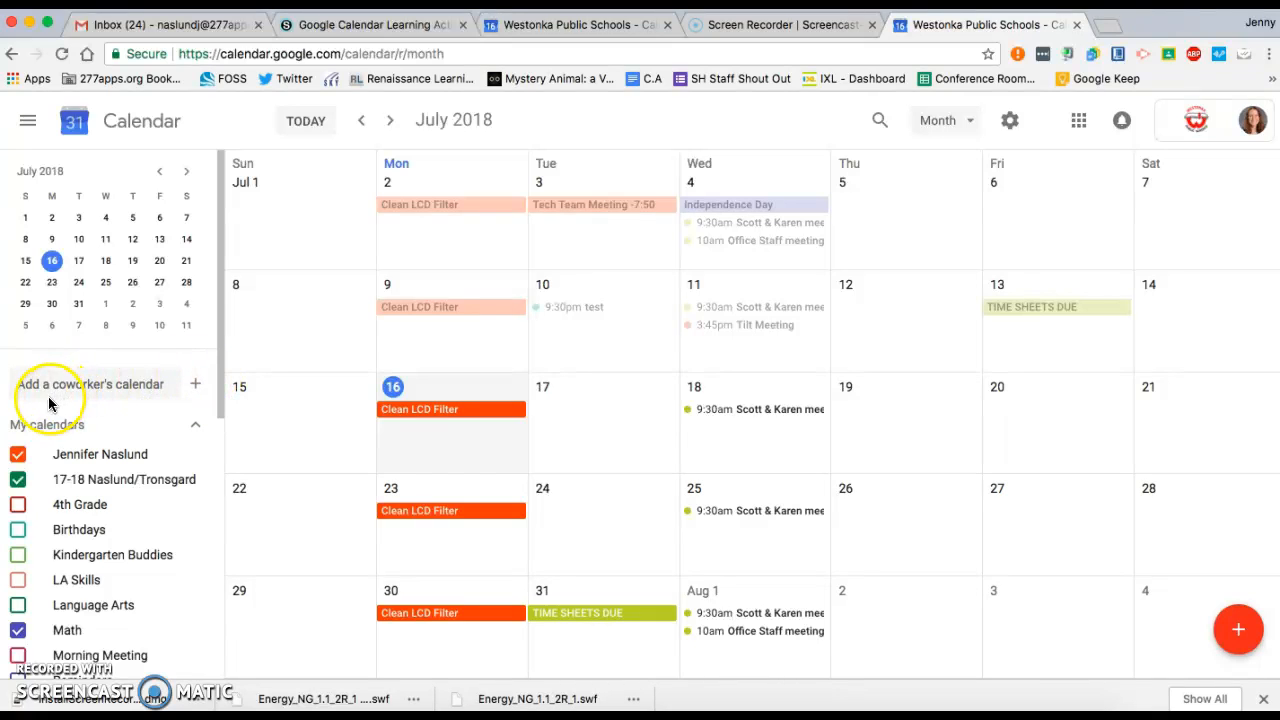
# Create a new calendar named "Test Calendar" and return to the month view.
pyautogui.click(199, 386)
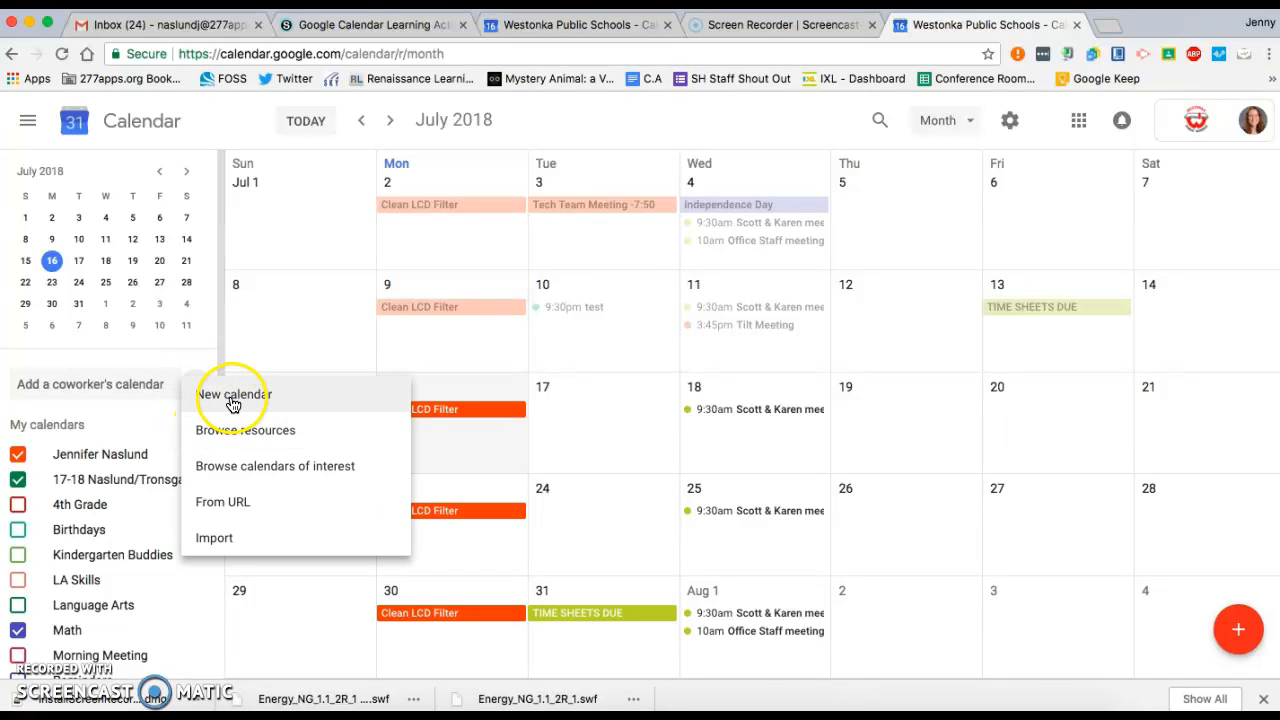
pyautogui.click(233, 404)
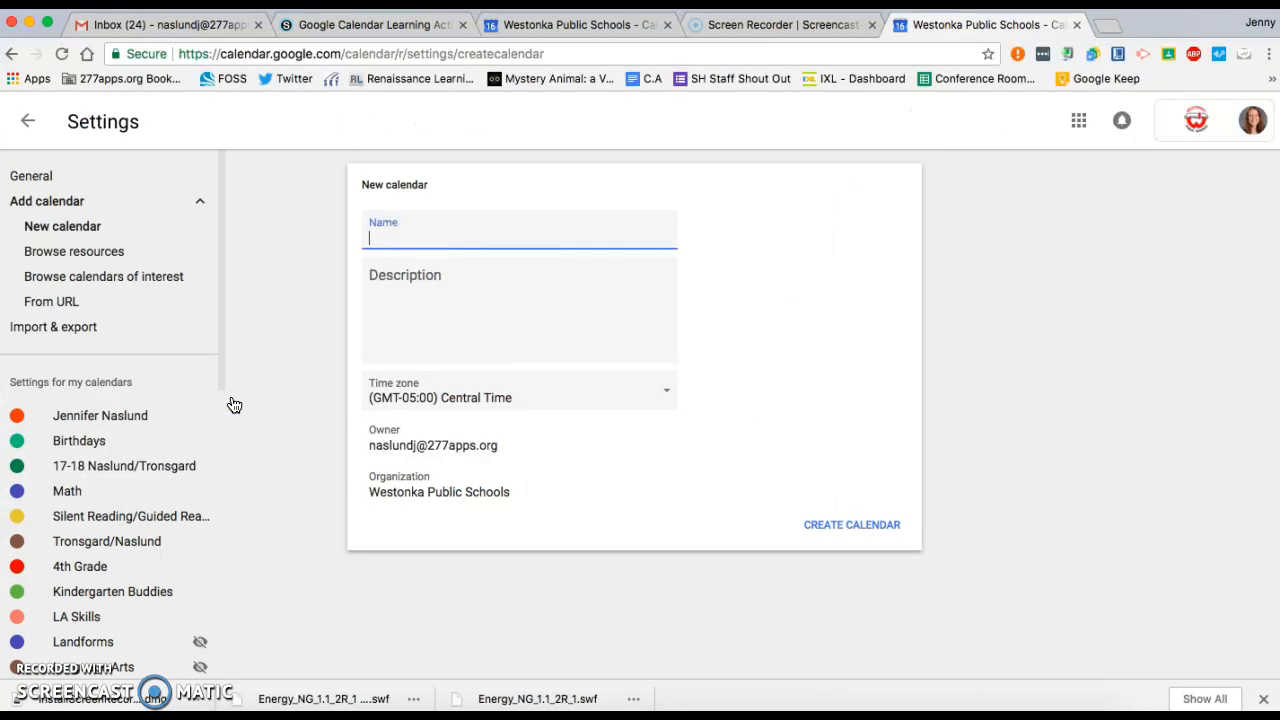
pyautogui.write('Test Calendar')
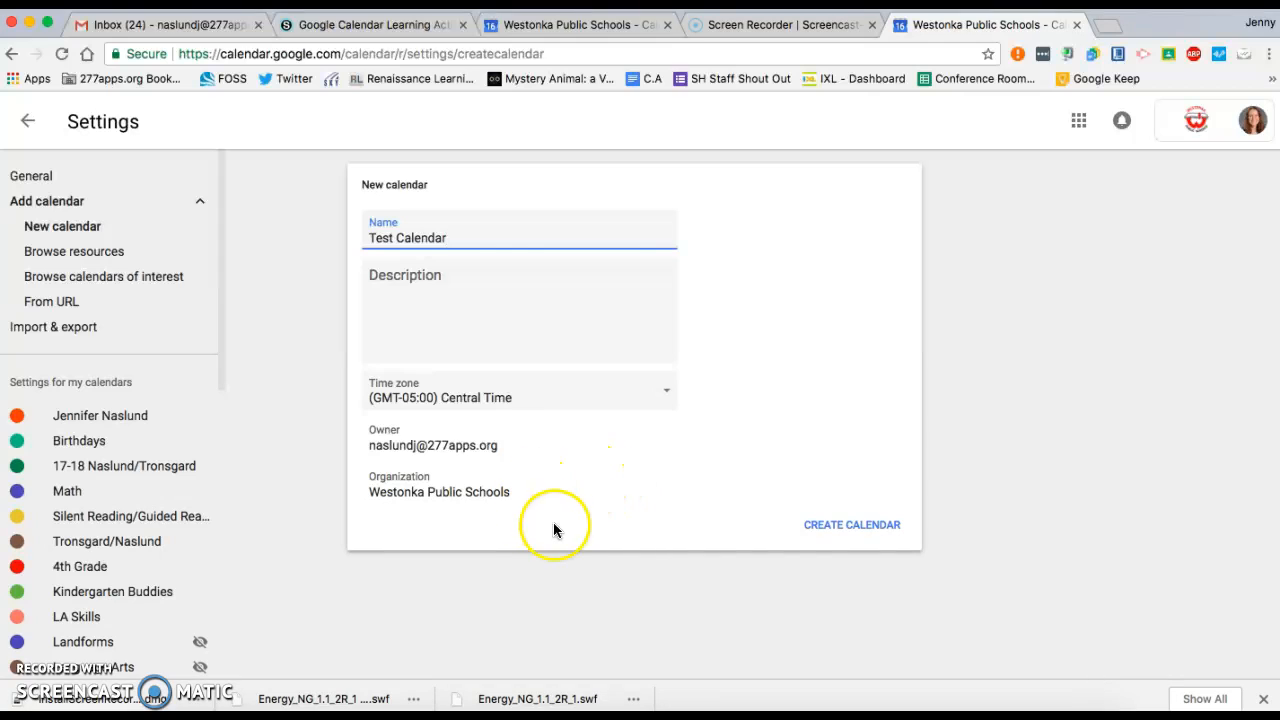
pyautogui.click(830, 528)
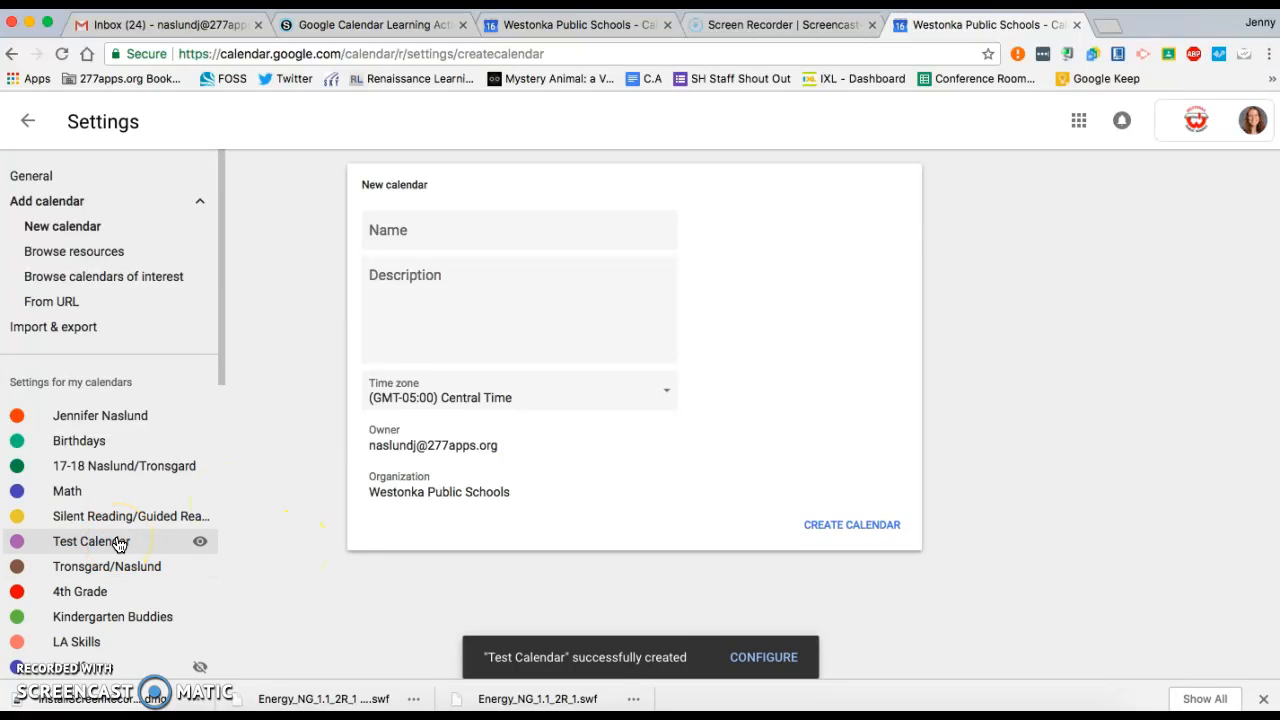
pyautogui.click(25, 147)
# Hide the primary personal calendar's events in the month view and show them again.
pyautogui.scroll(-2, 100, 550)
pyautogui.scroll(-3, 100, 550)
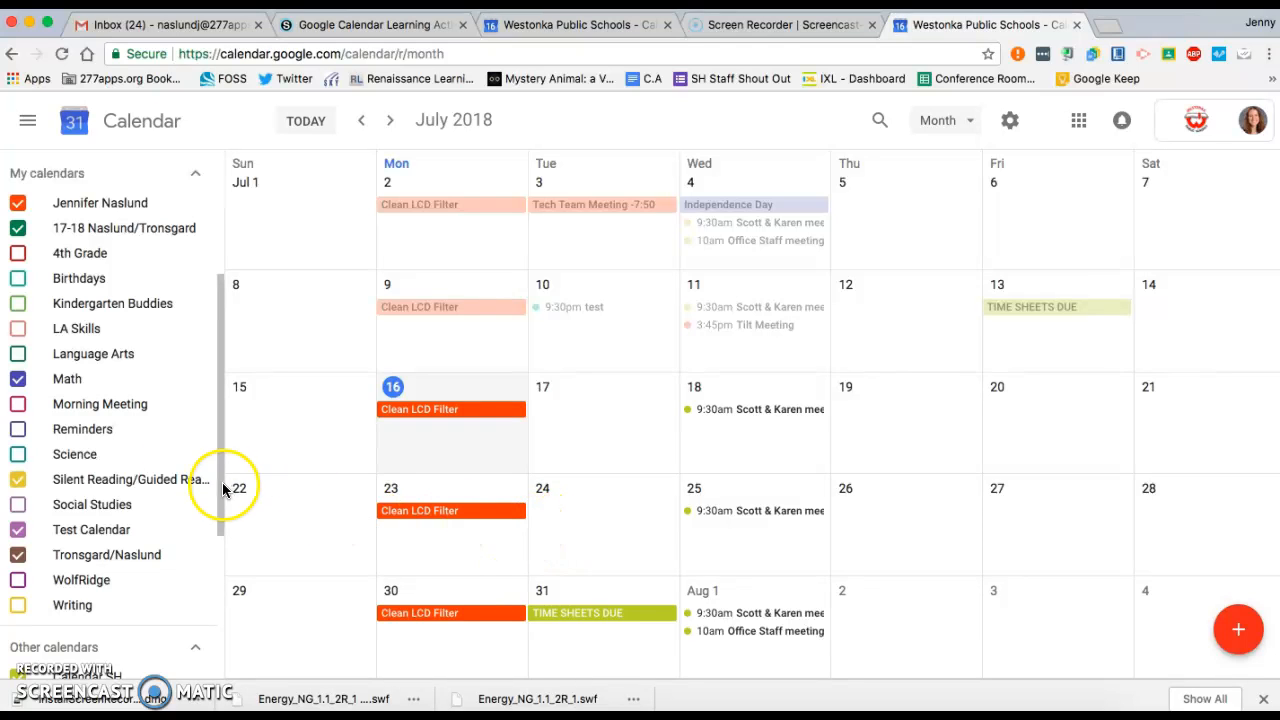
pyautogui.scroll(2, 163, 451)
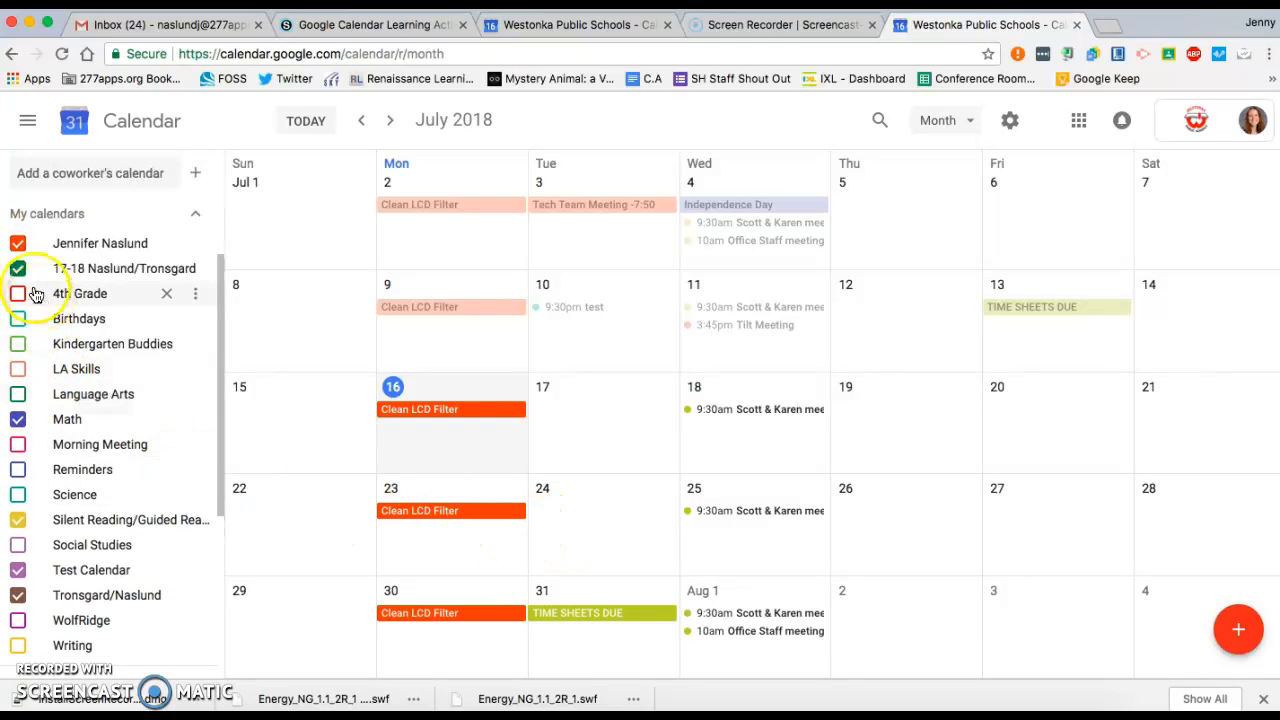
pyautogui.click(17, 245)
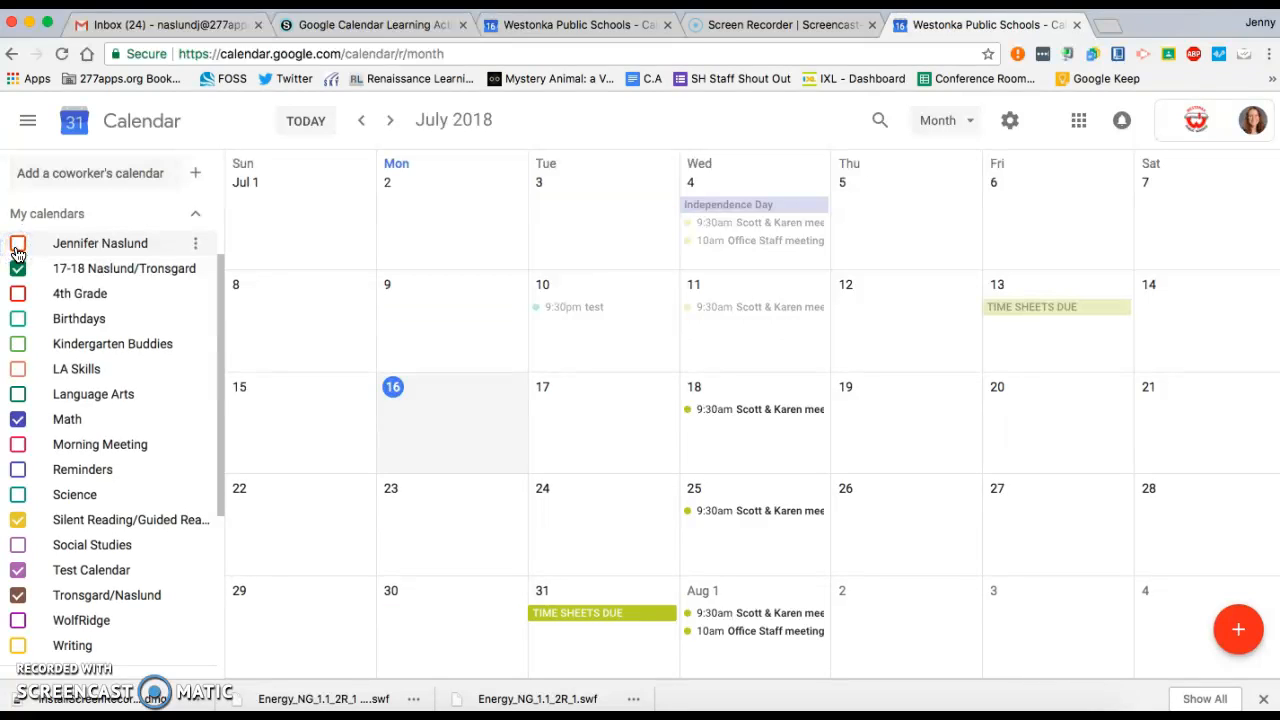
pyautogui.click(17, 245)
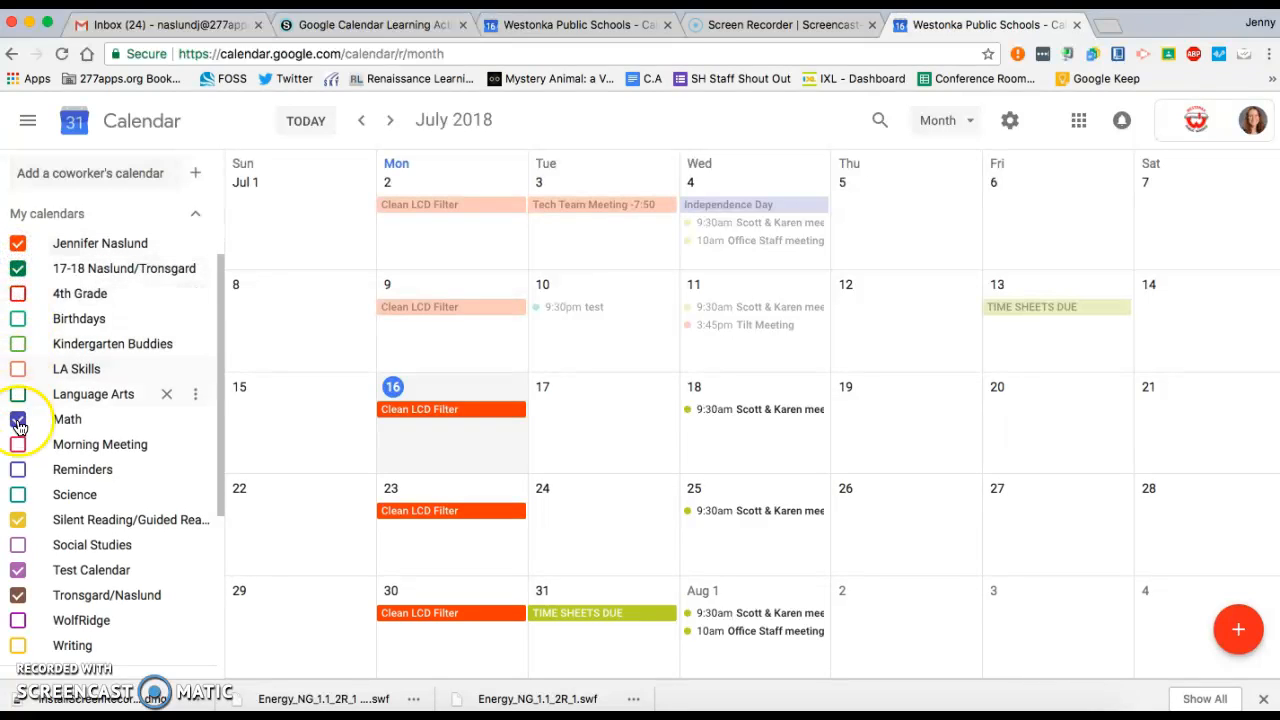
pyautogui.scroll(-3, 12, 560)
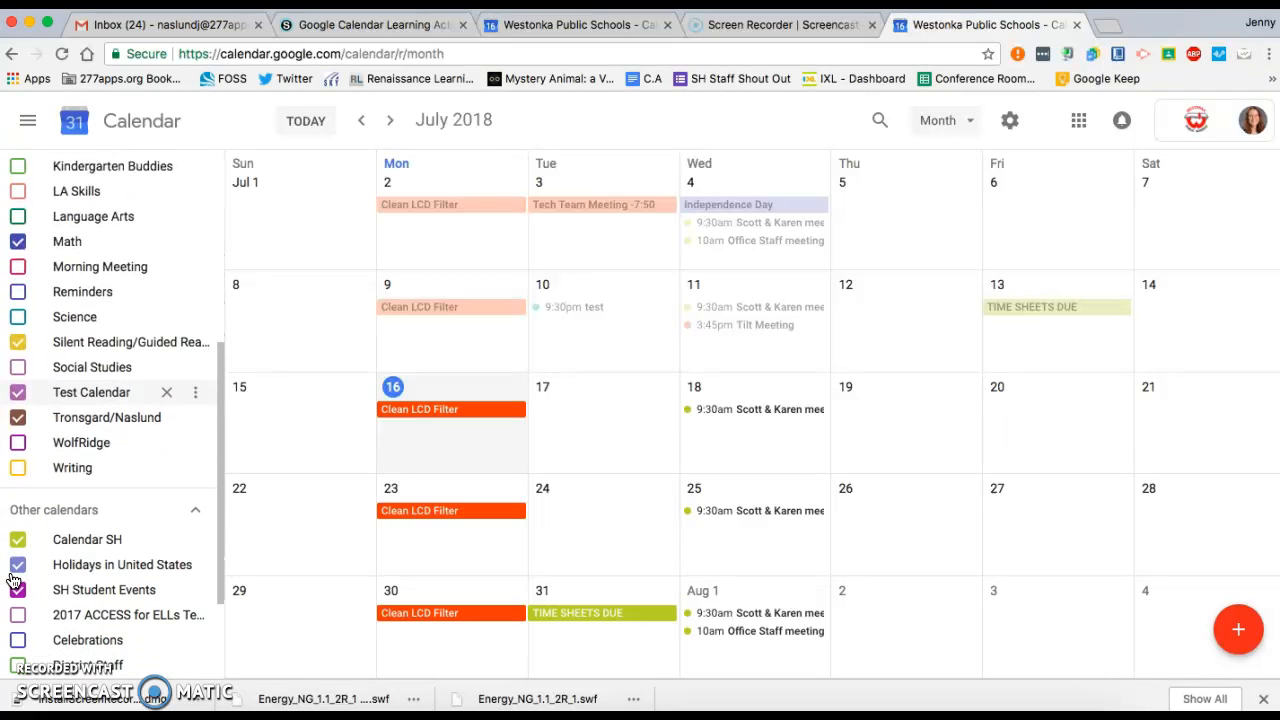
pyautogui.scroll(2, 12, 580)
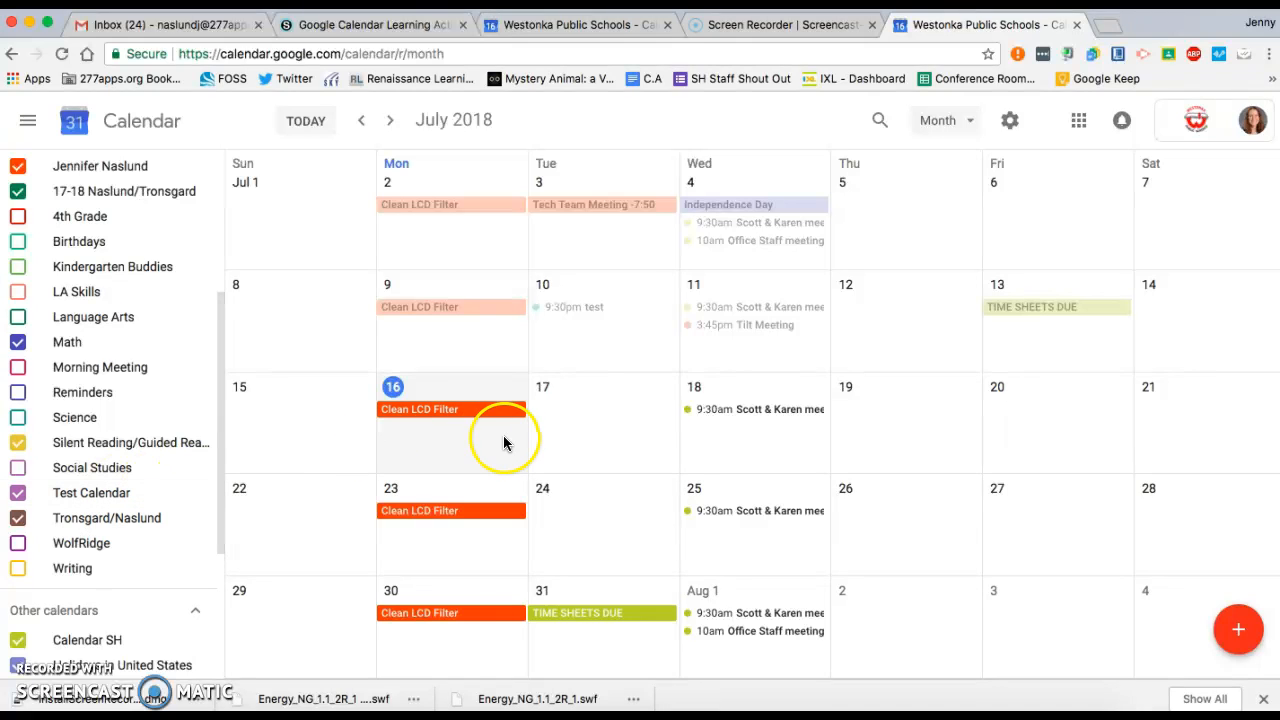
# Start a new event on July 17, 2018 with the title "Event".
pyautogui.click(610, 410)
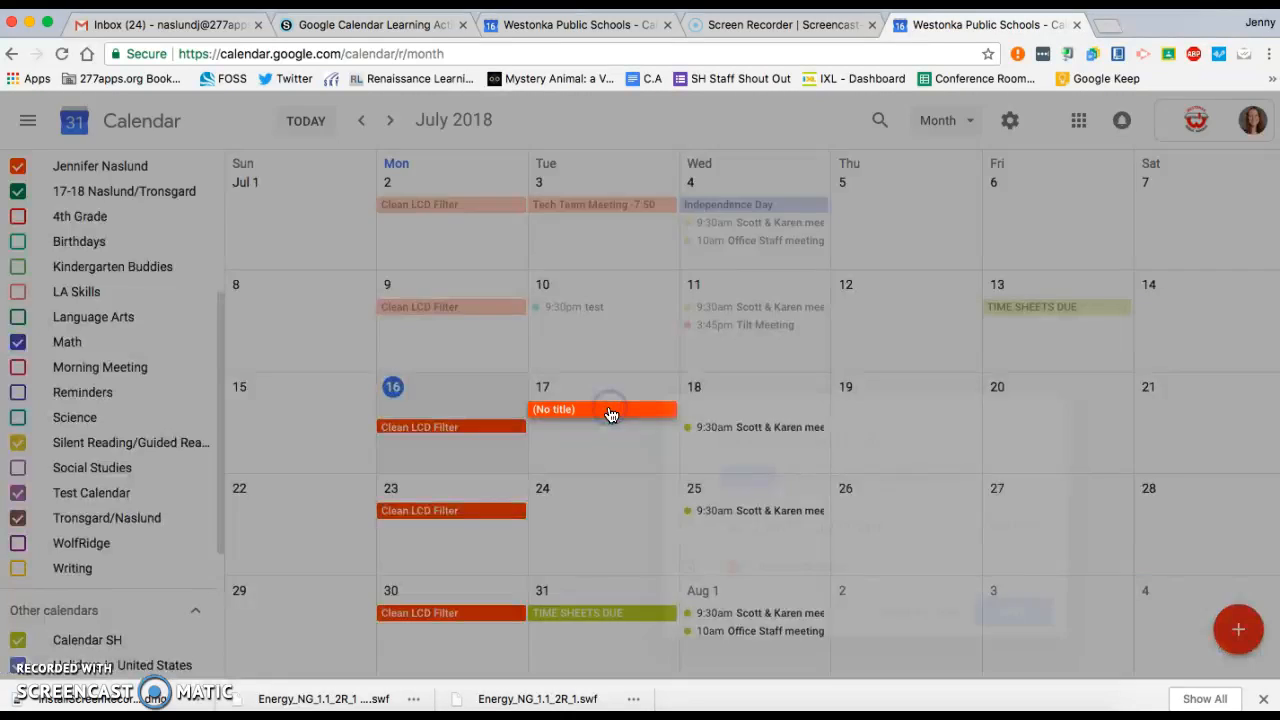
pyautogui.click(779, 443)
pyautogui.write('T')
pyautogui.press('BackSpace')
pyautogui.write('Event')
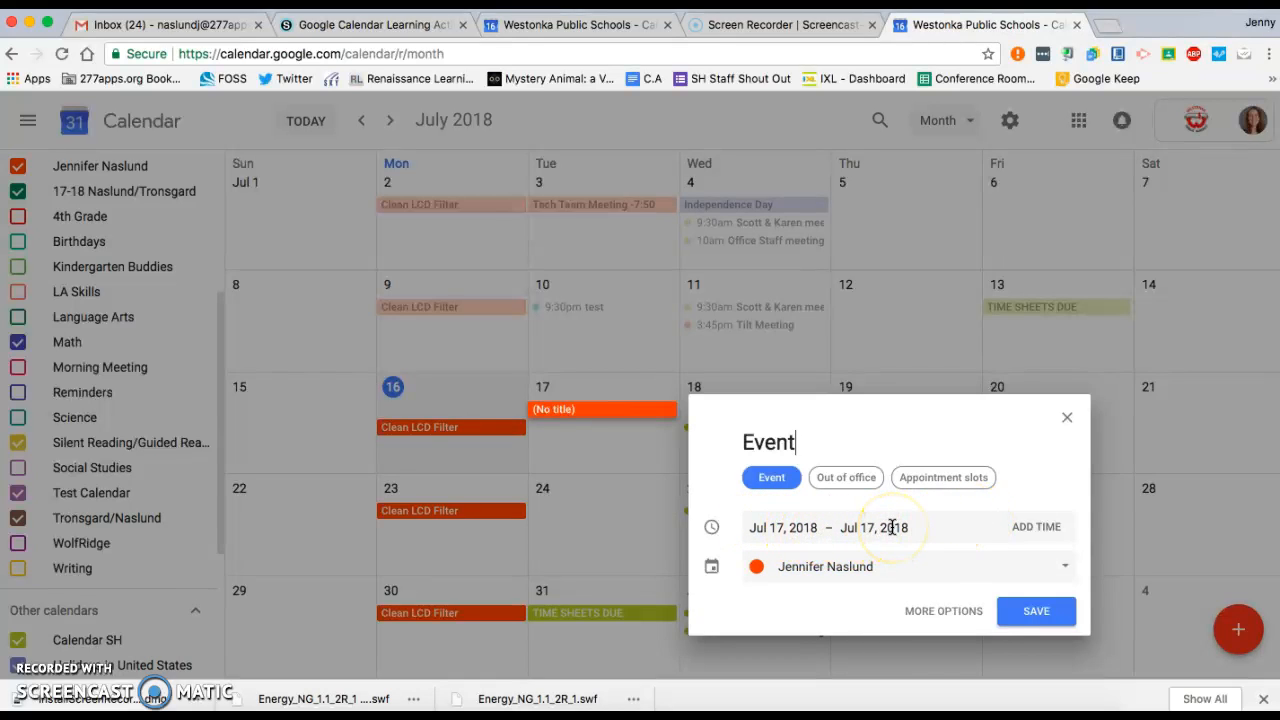
# Add a time to the new event, with a start at 8:00am.
pyautogui.click(1046, 536)
pyautogui.click(1045, 532)
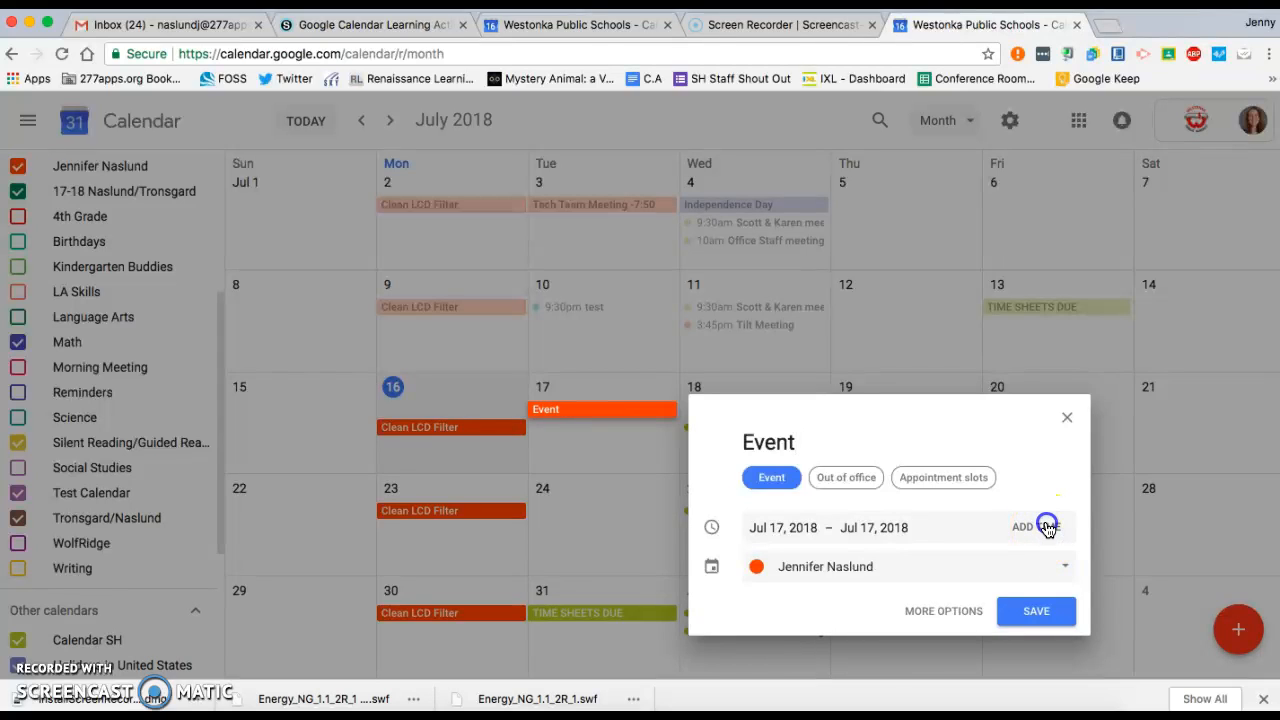
pyautogui.scroll(5, 902, 371)
pyautogui.scroll(-5, 902, 371)
pyautogui.scroll(15, 902, 371)
pyautogui.scroll(-1, 890, 375)
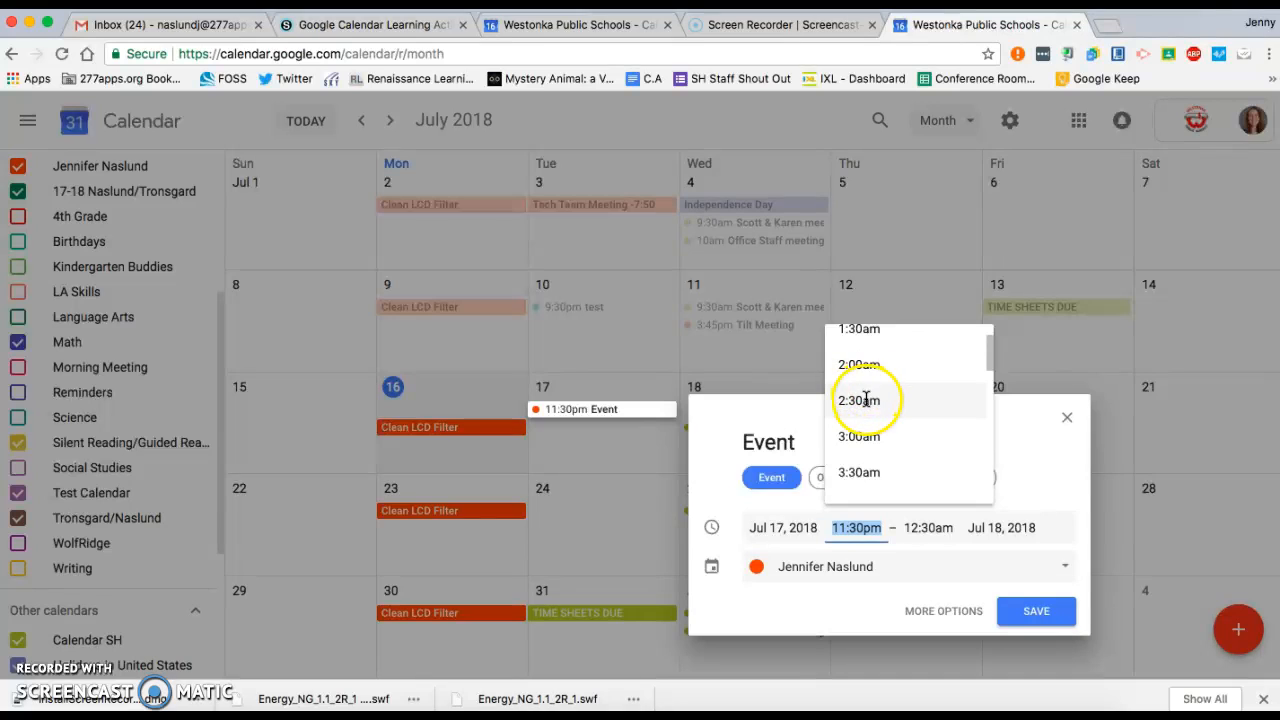
pyautogui.scroll(-10, 857, 390)
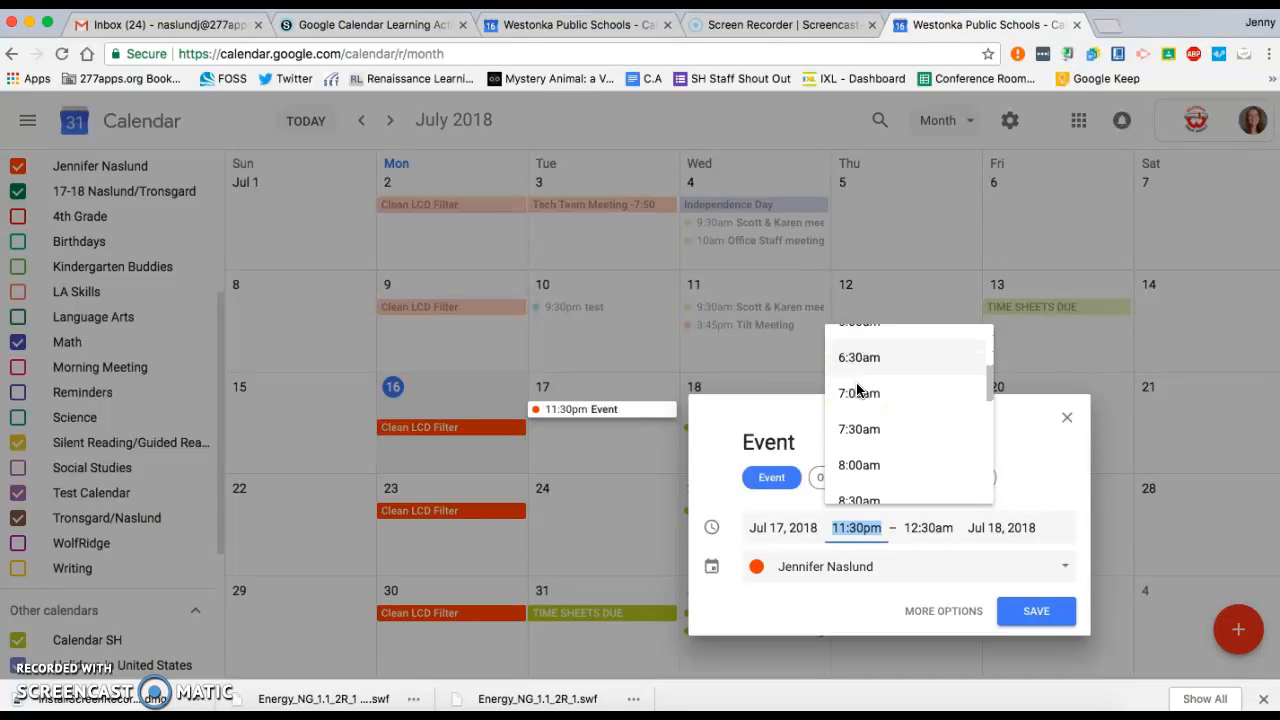
pyautogui.click(860, 443)
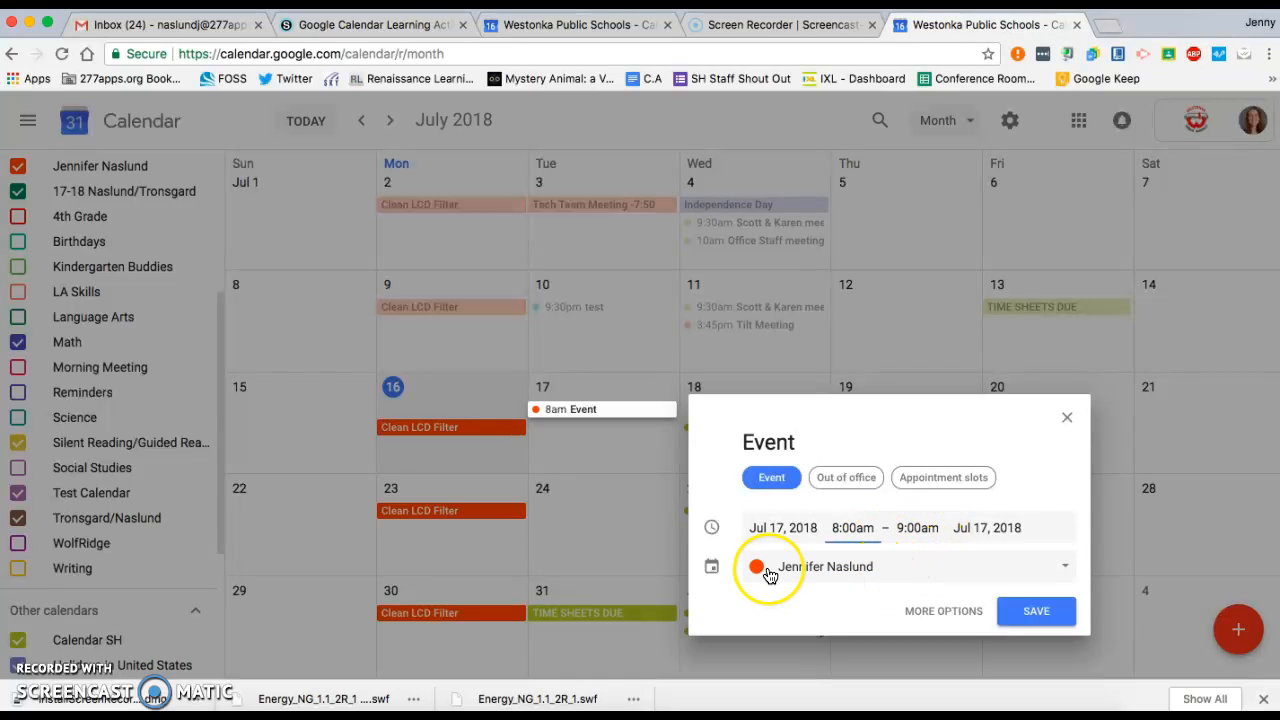
# Assign the event to Test Calendar and open its full editing options.
pyautogui.click(1066, 568)
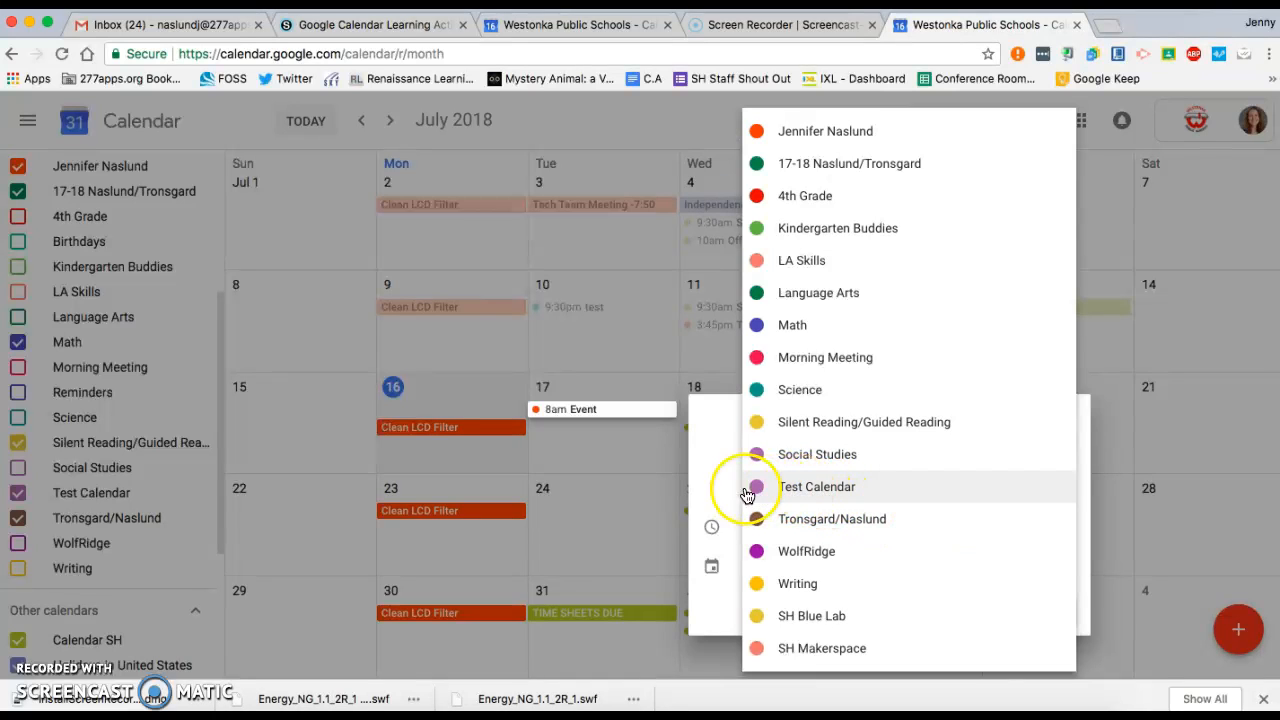
pyautogui.click(800, 494)
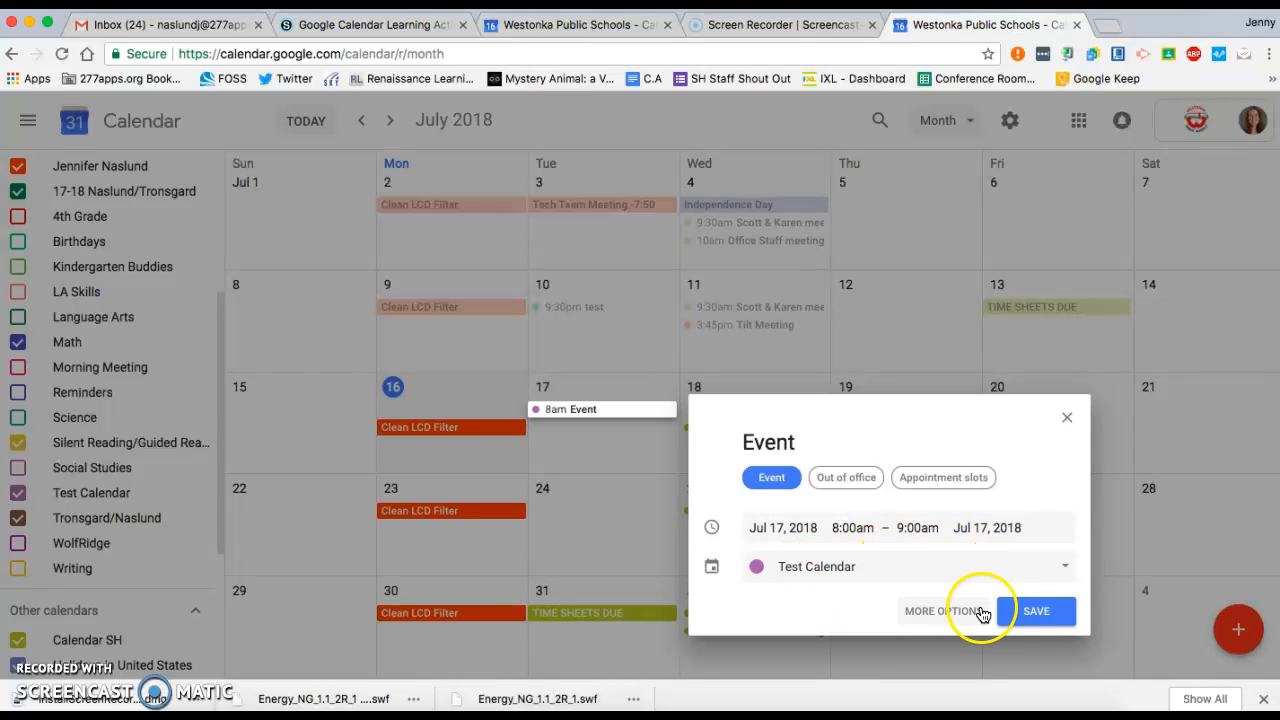
pyautogui.click(932, 612)
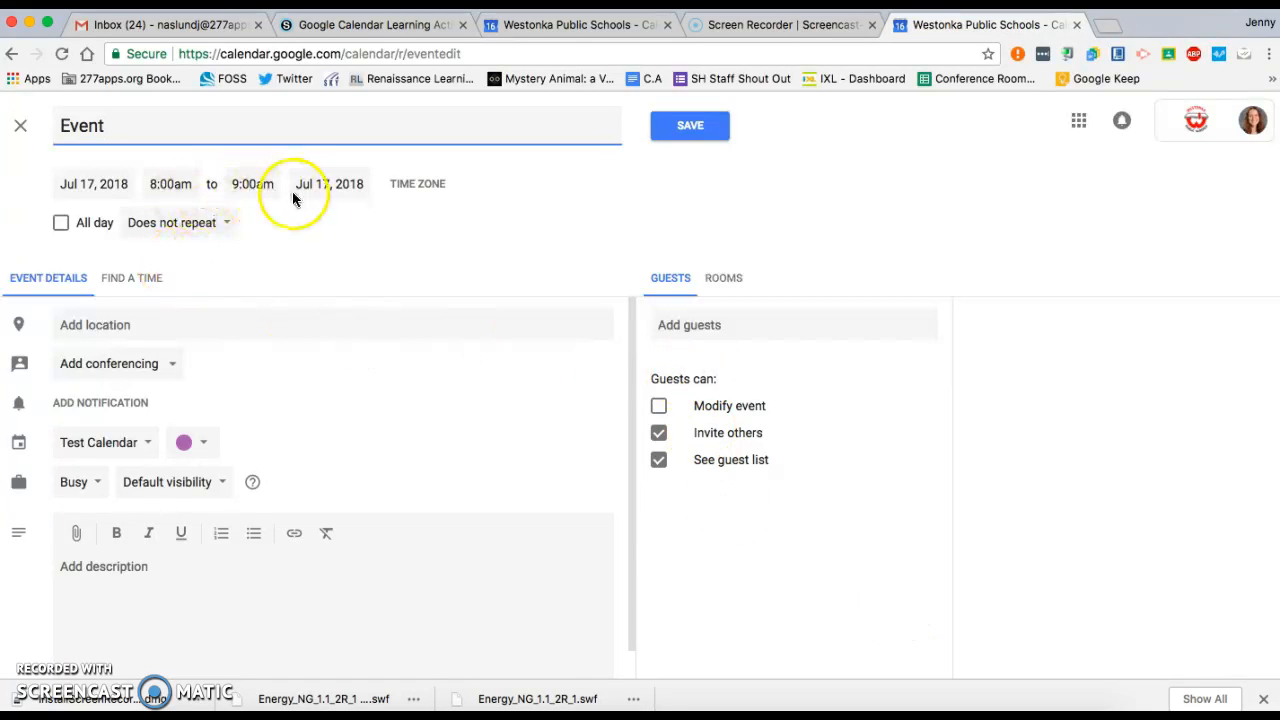
# Check the event's repeat choices and add a notification 10 minutes before it.
pyautogui.click(225, 226)
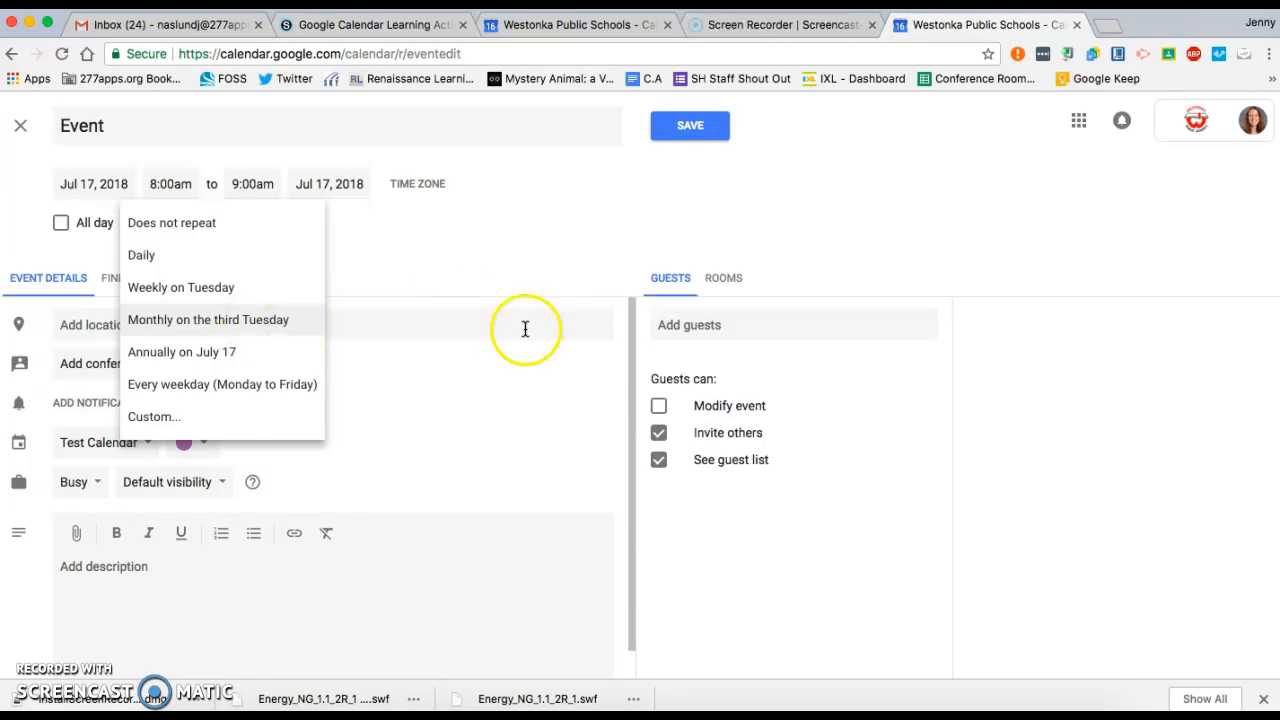
pyautogui.click(475, 383)
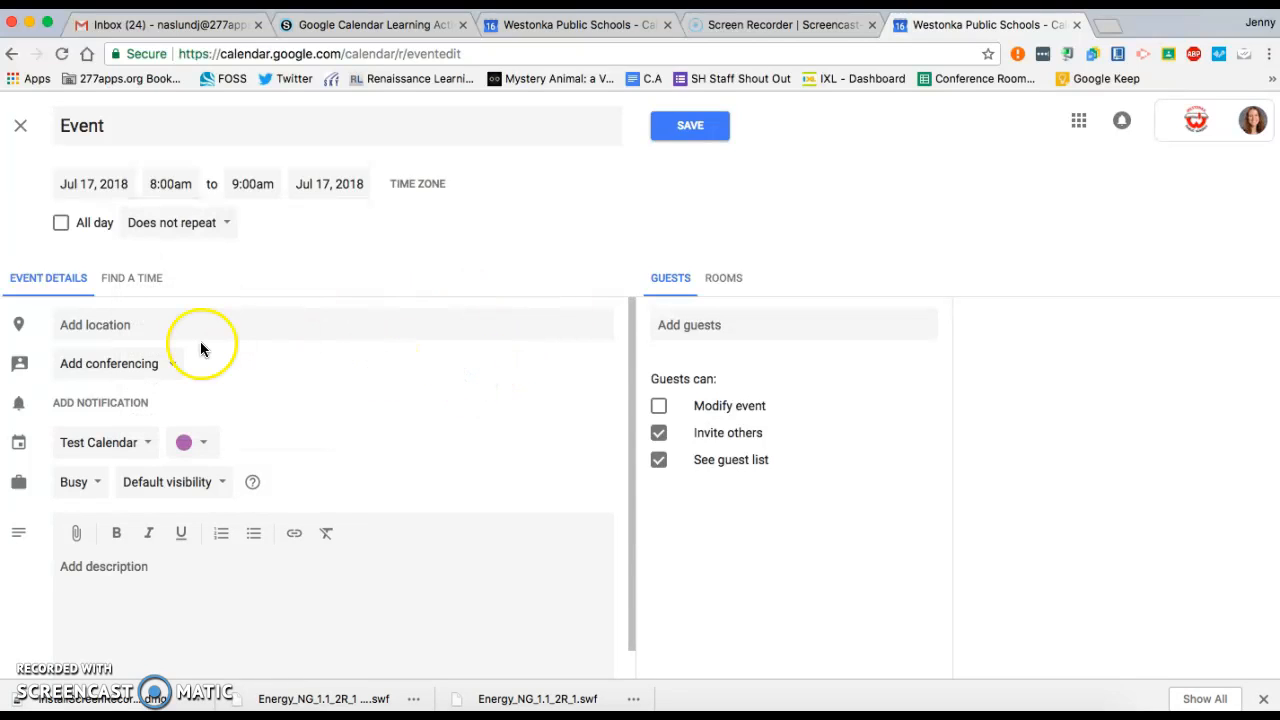
pyautogui.click(122, 404)
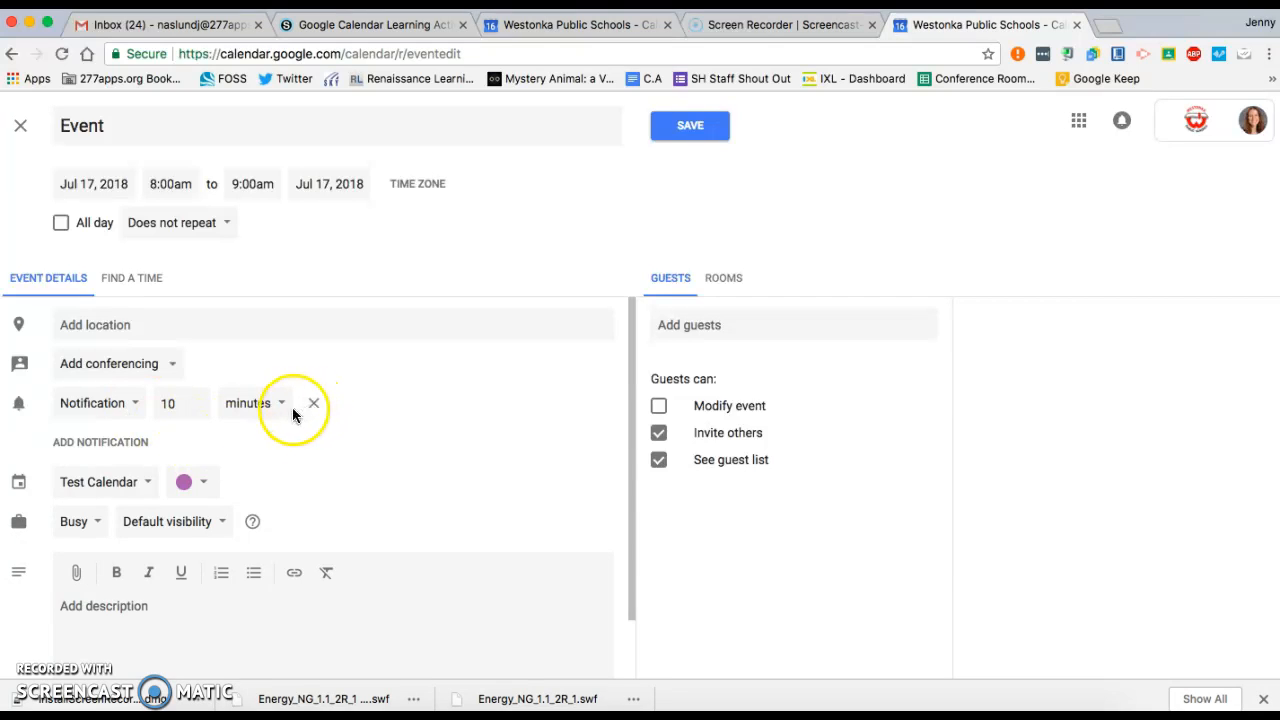
pyautogui.click(133, 408)
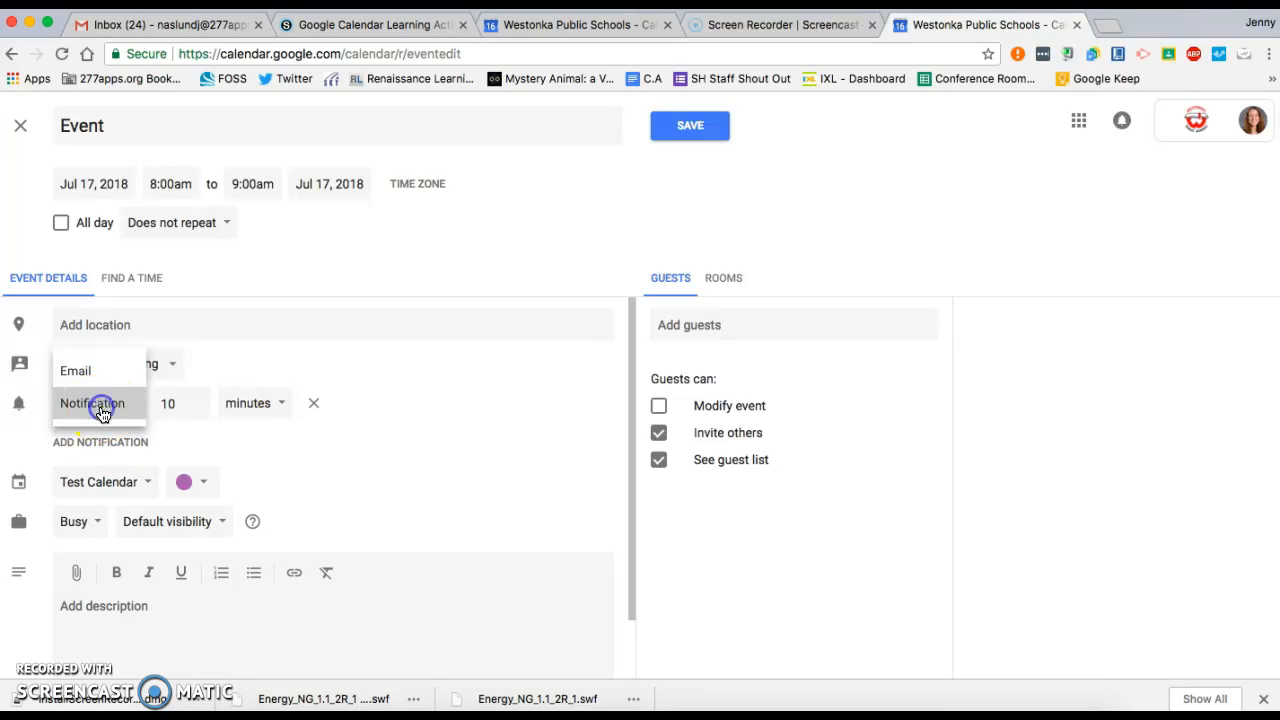
pyautogui.click(101, 405)
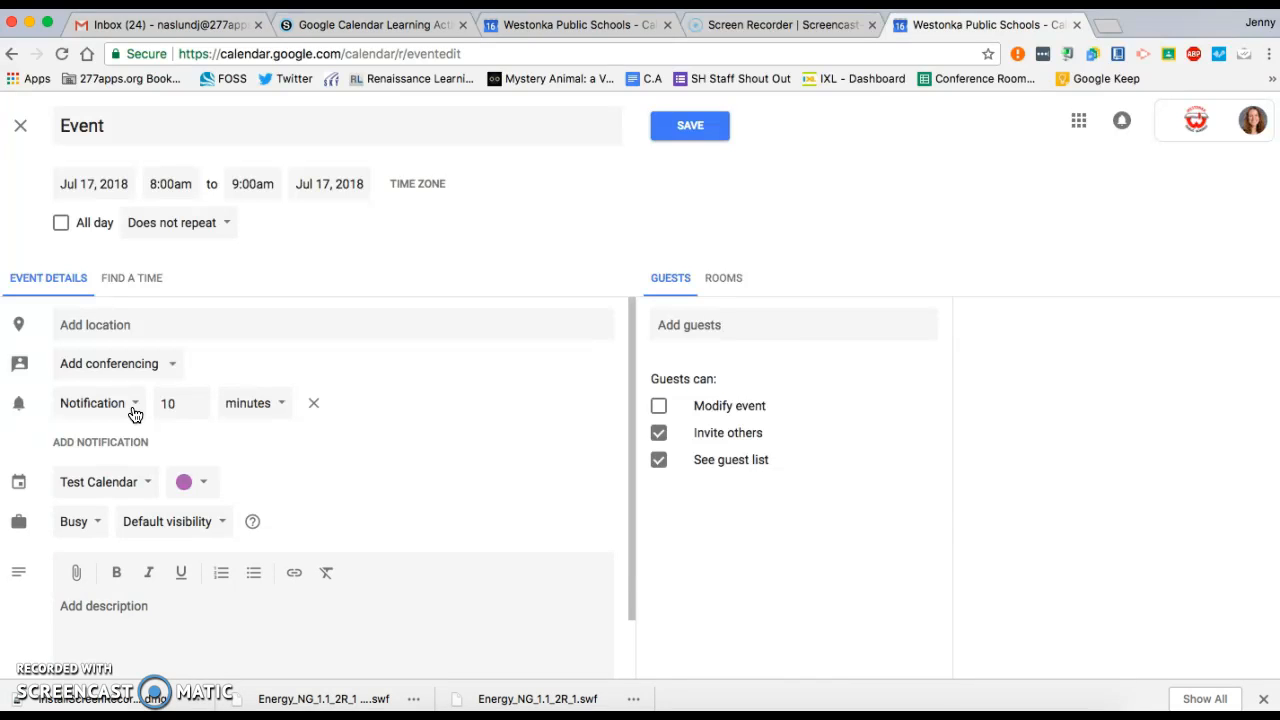
pyautogui.click(246, 410)
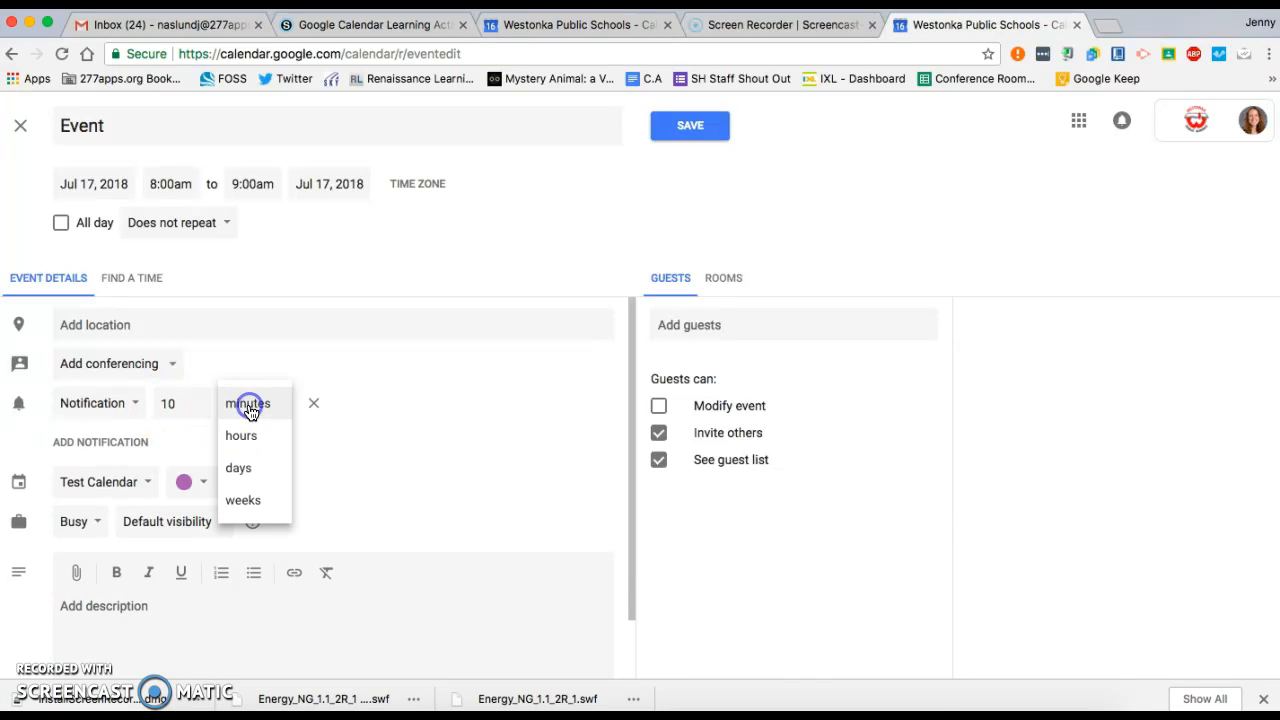
pyautogui.click(392, 392)
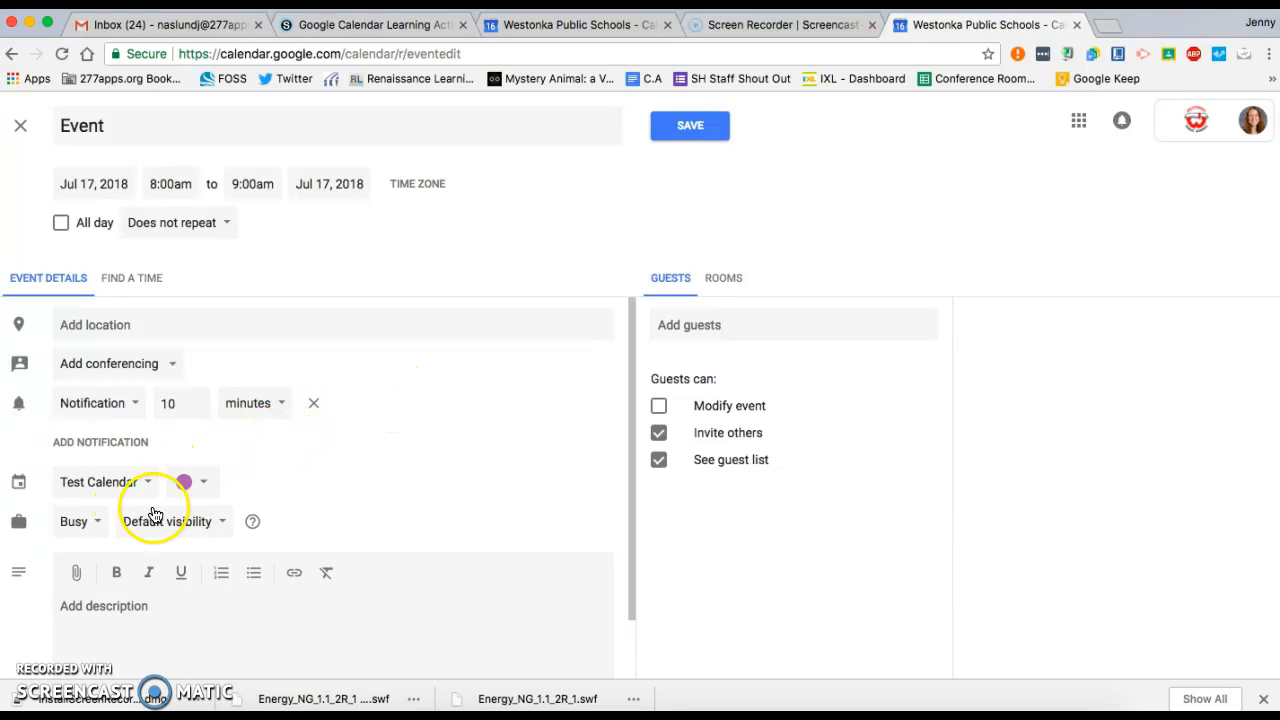
# Set the event's color to Sage.
pyautogui.click(204, 494)
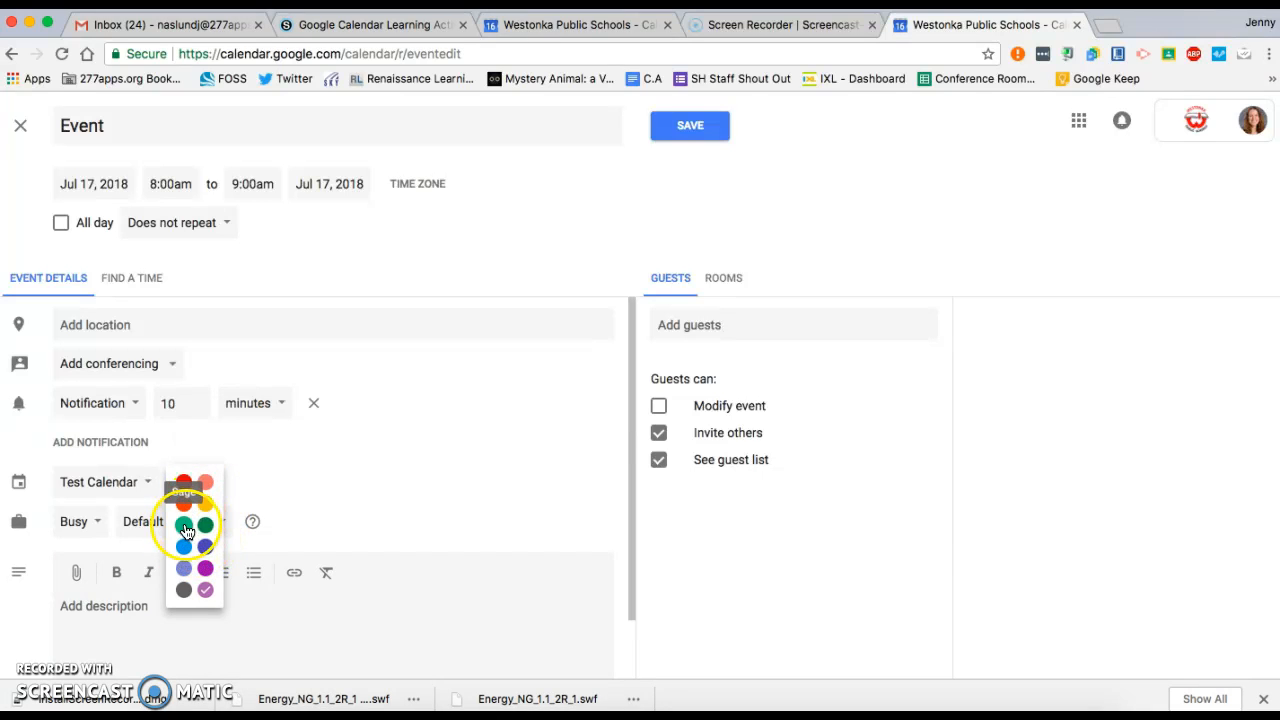
pyautogui.click(186, 524)
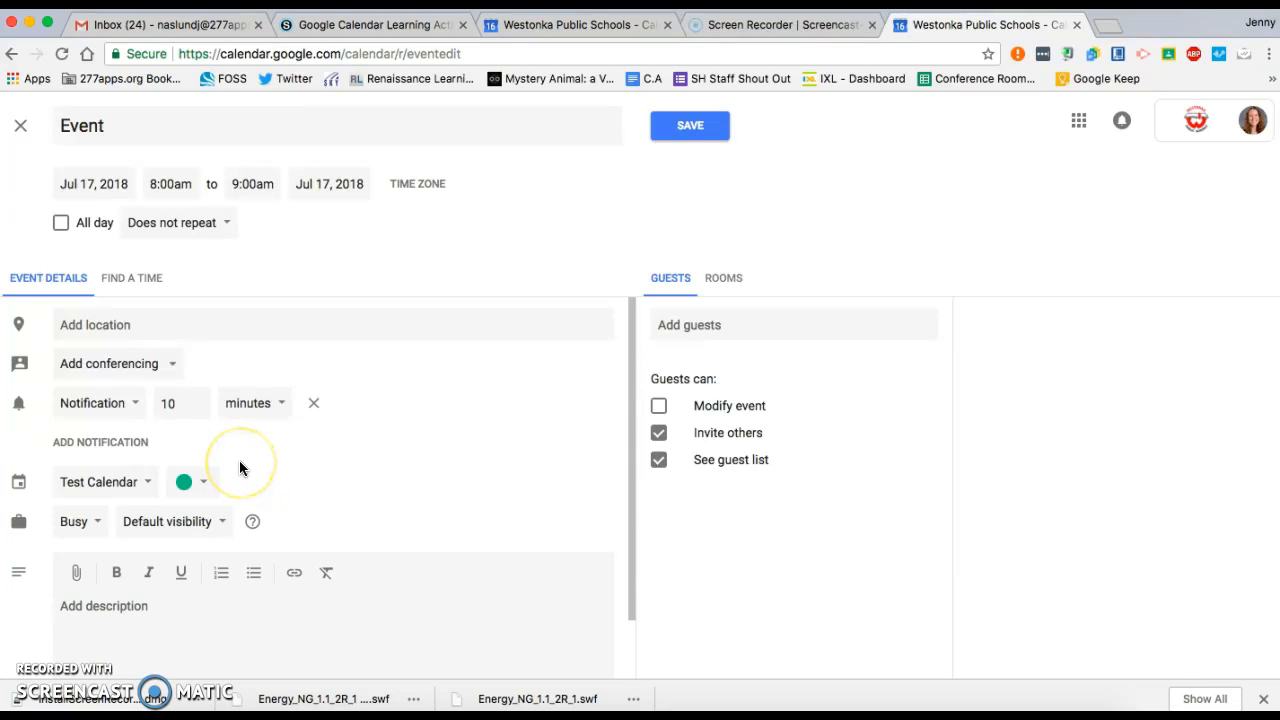
pyautogui.scroll(-2, 239, 460)
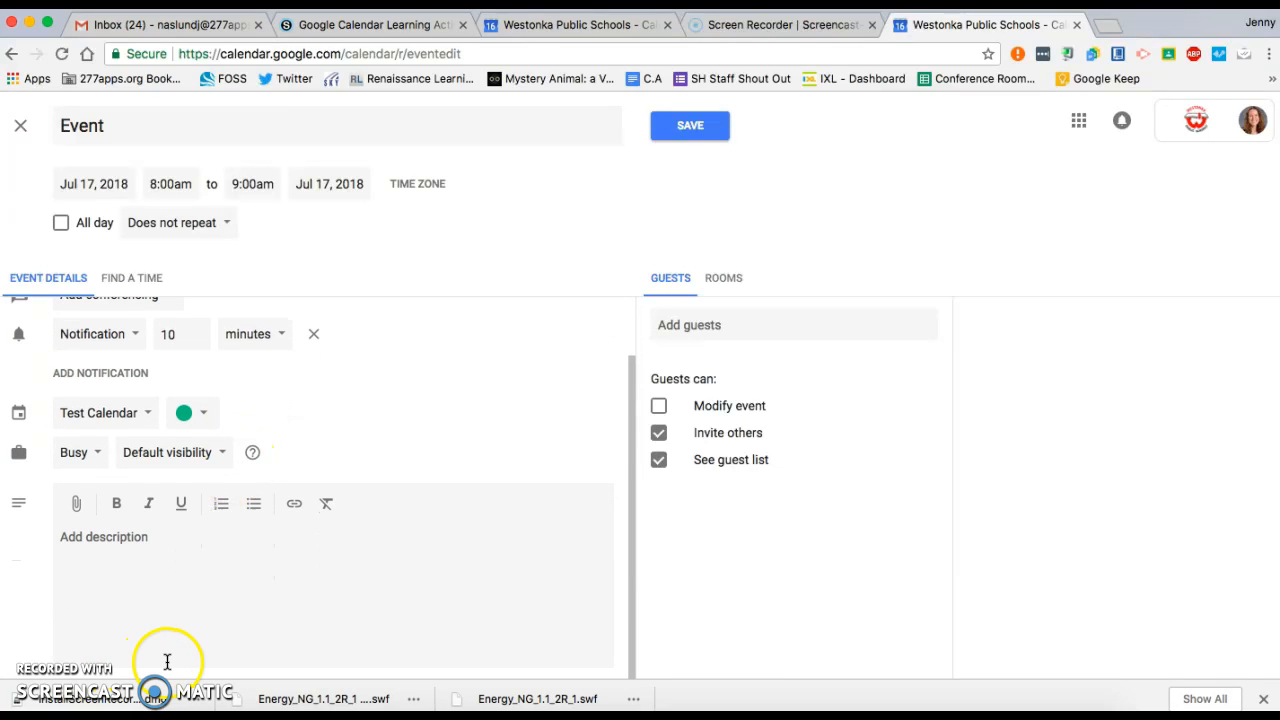
pyautogui.scroll(2, 408, 497)
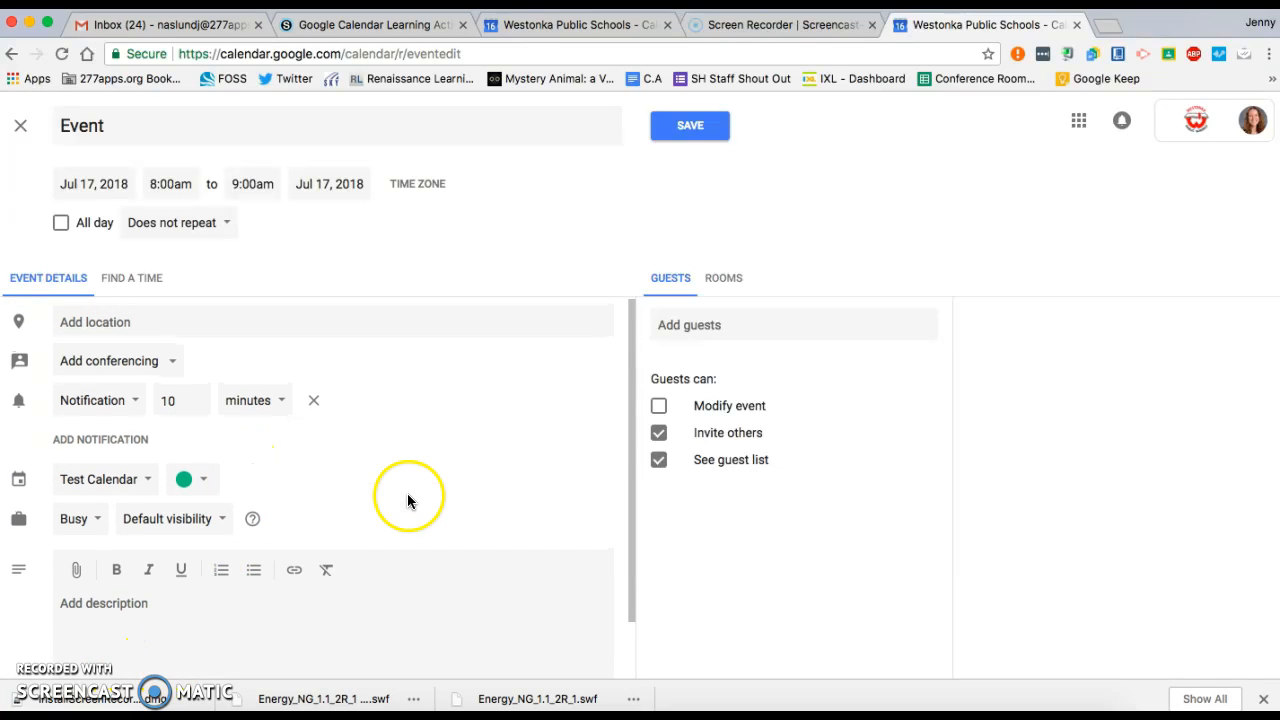
# Look at the suggested guests without adding any, and save the event.
pyautogui.click(692, 328)
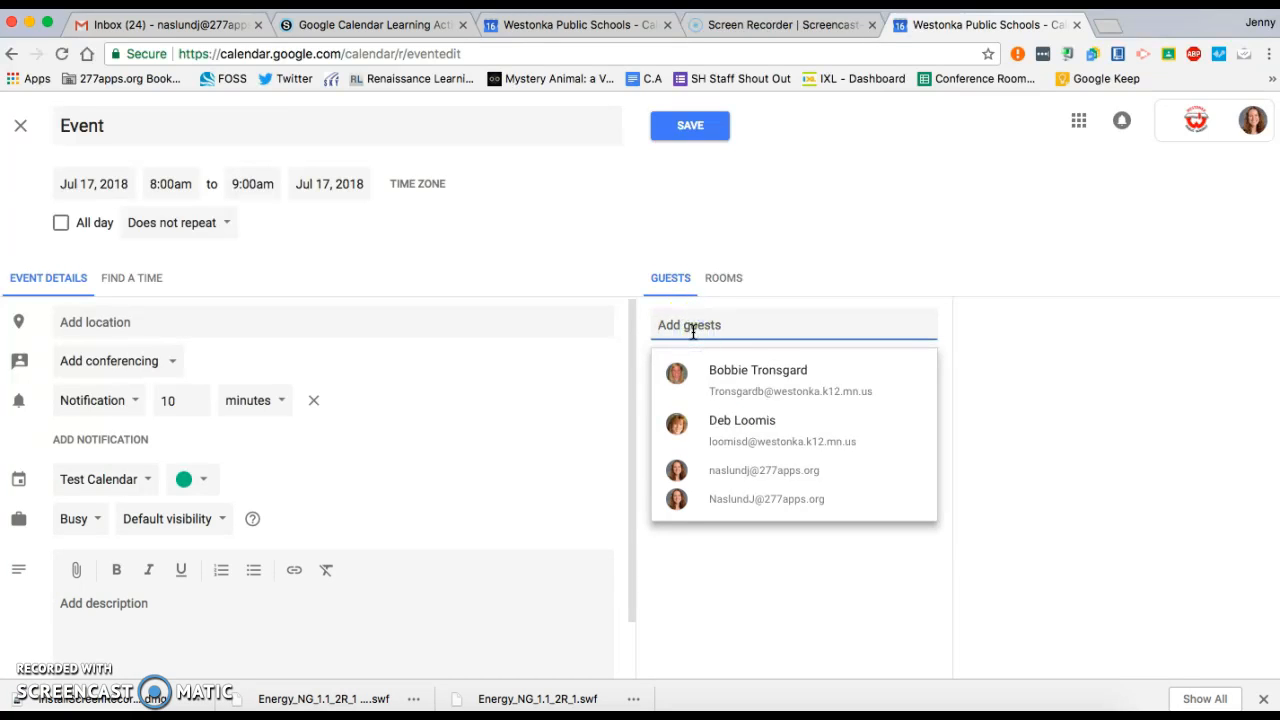
pyautogui.click(742, 328)
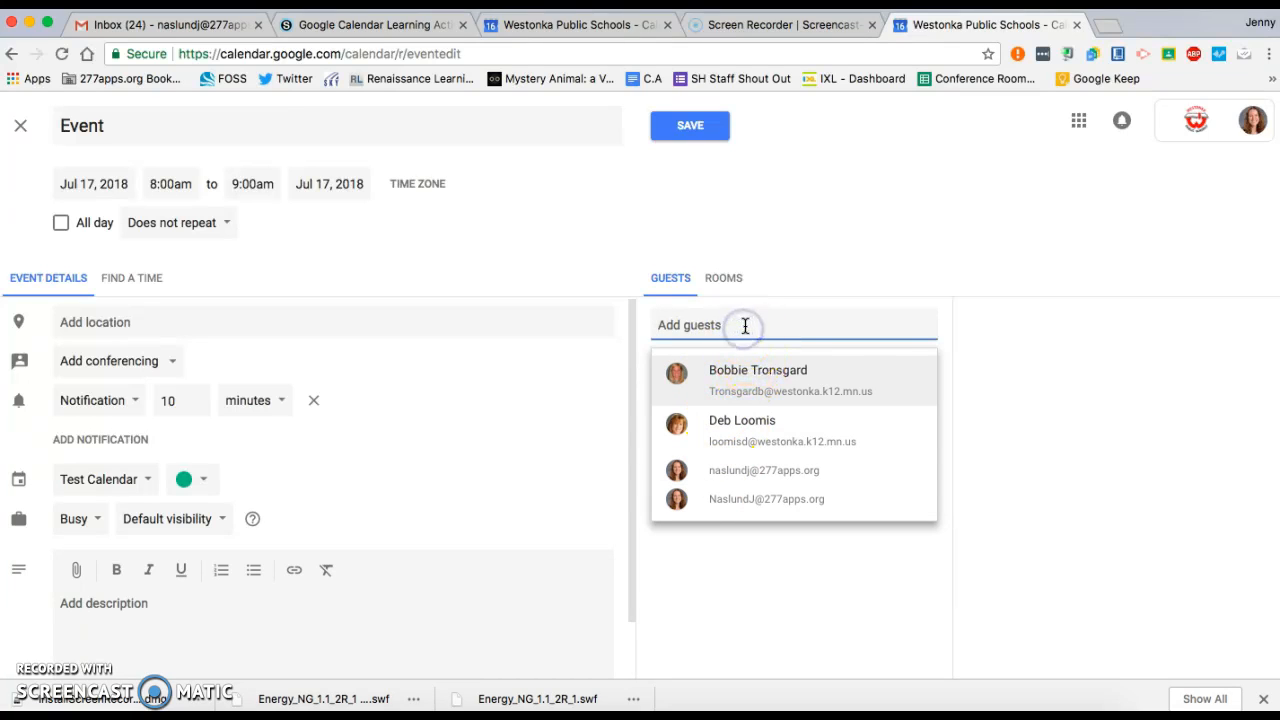
pyautogui.click(990, 289)
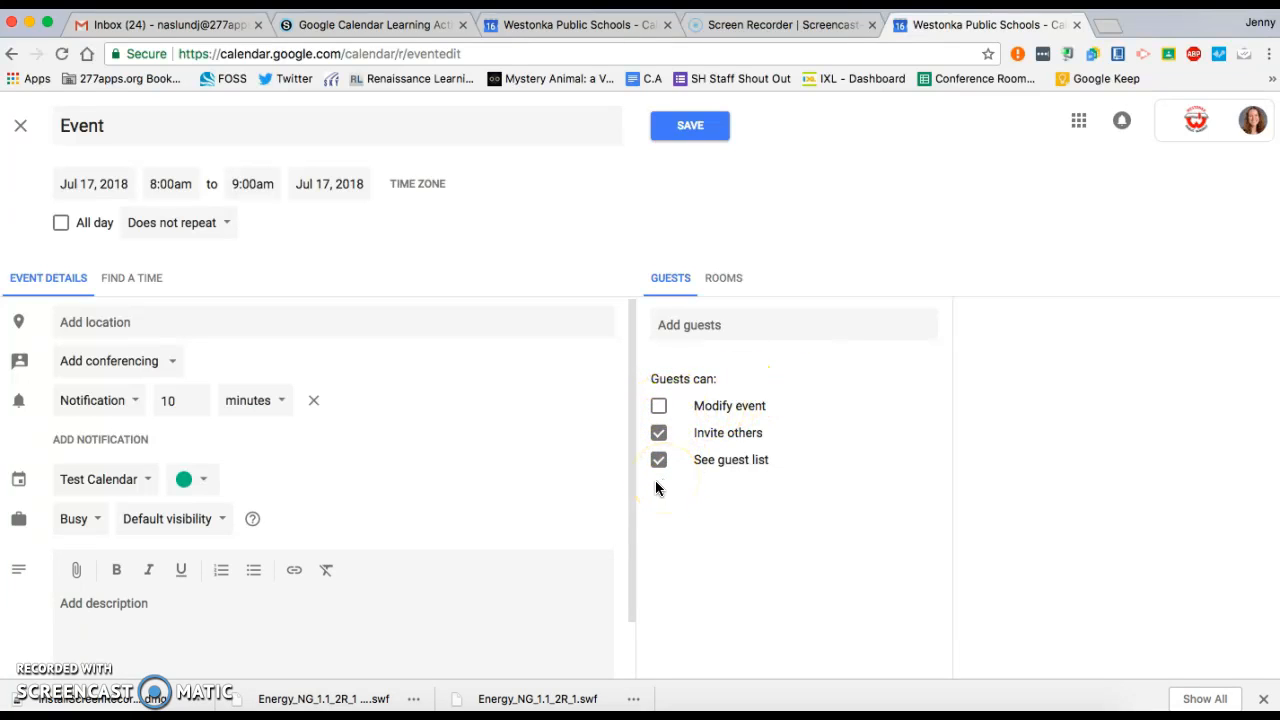
pyautogui.click(695, 128)
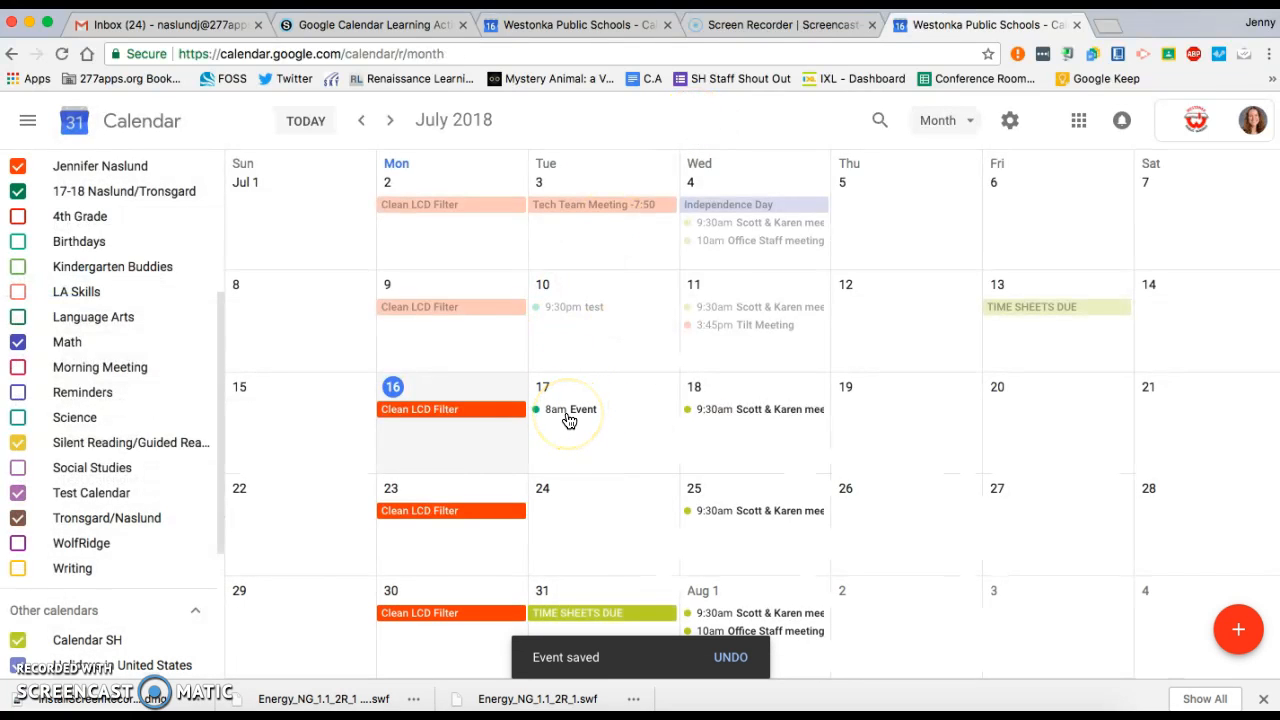
# View the details of the 8am event on Tuesday, July 17, and close them.
pyautogui.click(577, 411)
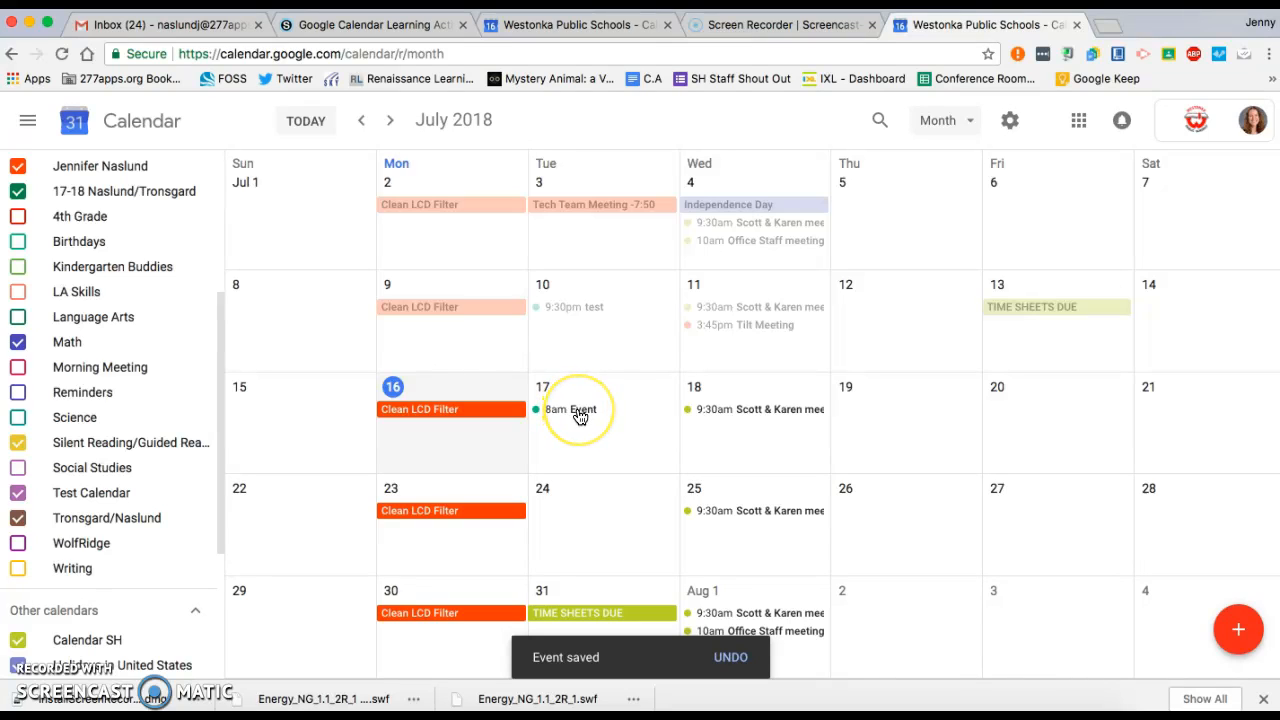
pyautogui.click(578, 412)
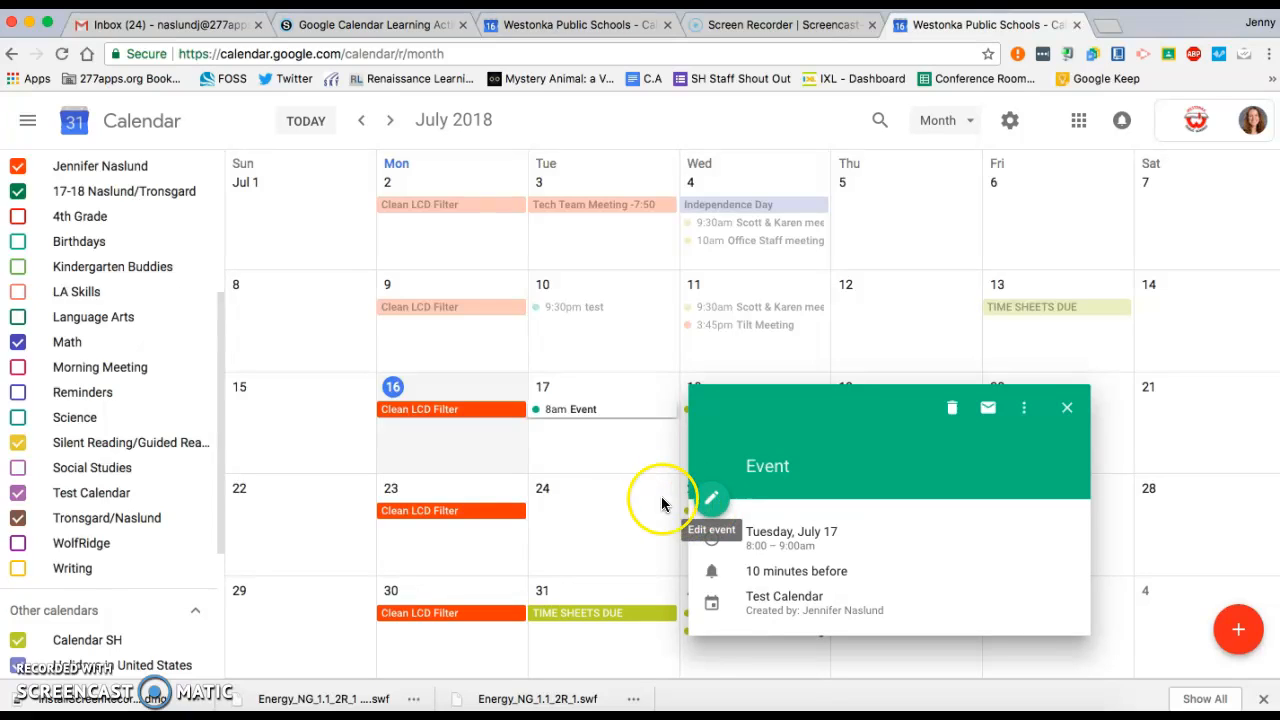
pyautogui.click(634, 460)
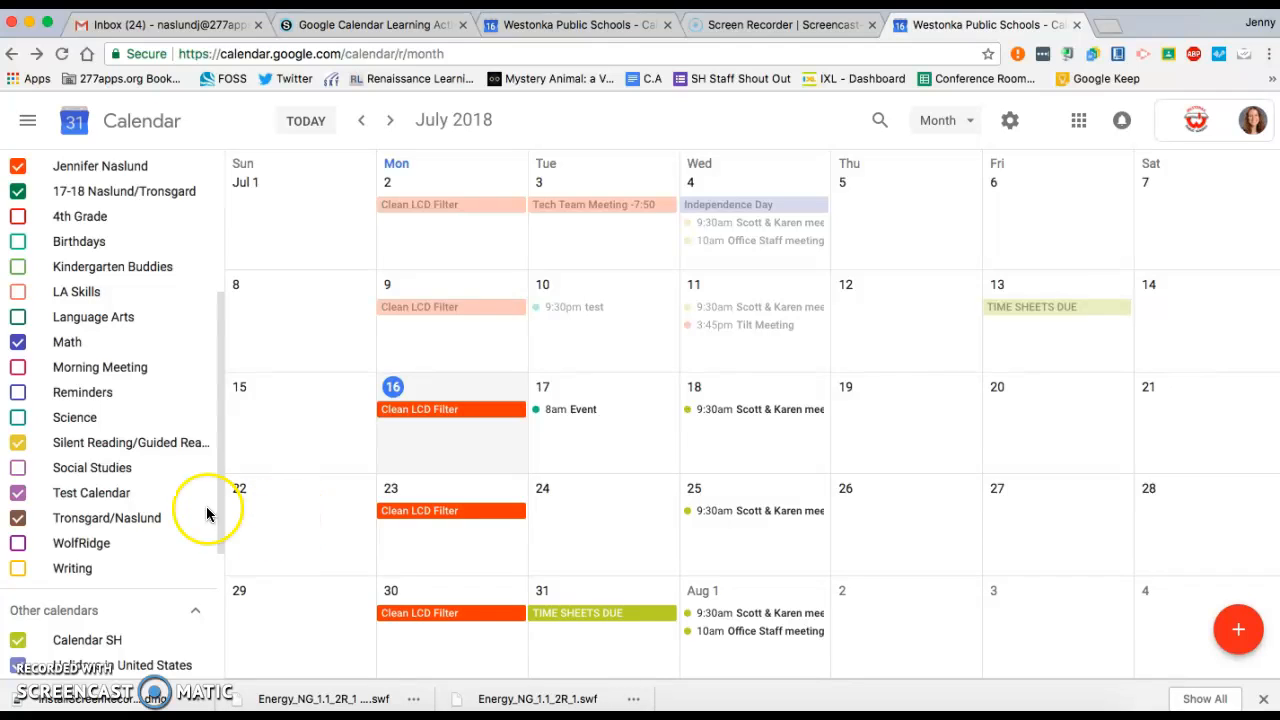
# Change the color of Test Calendar to dark green.
pyautogui.scroll(-3, 157, 493)
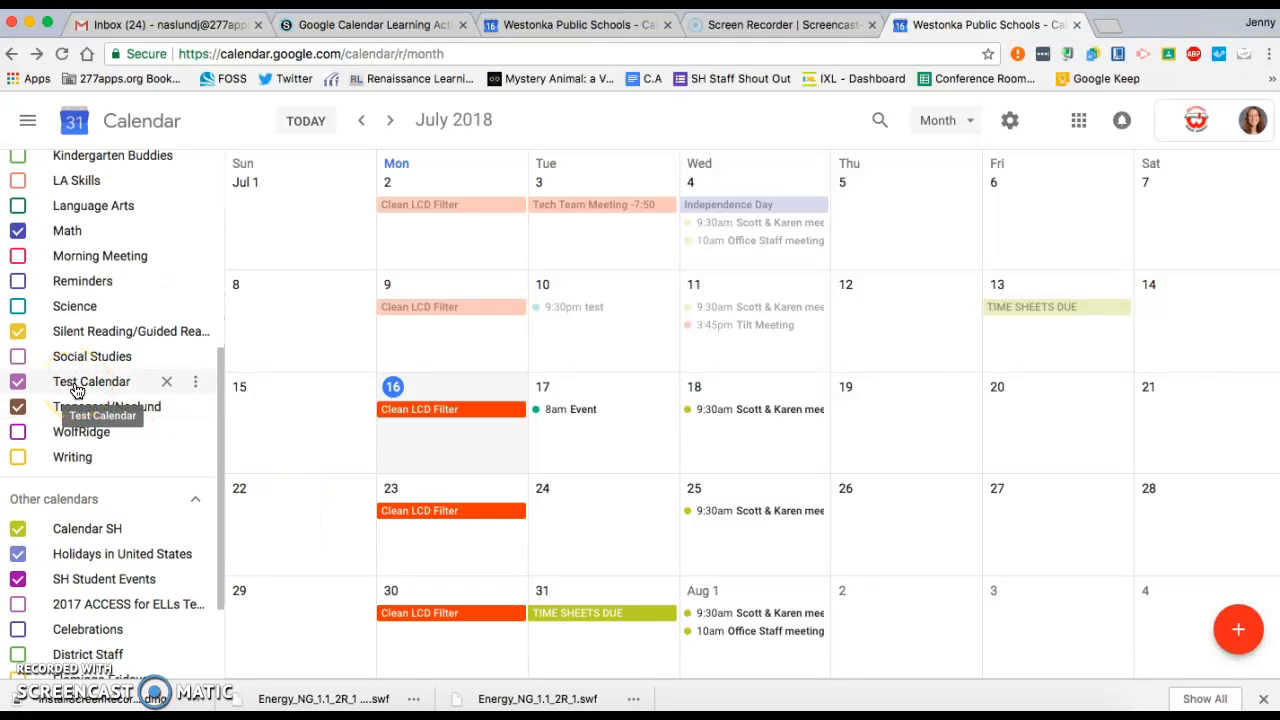
pyautogui.click(199, 386)
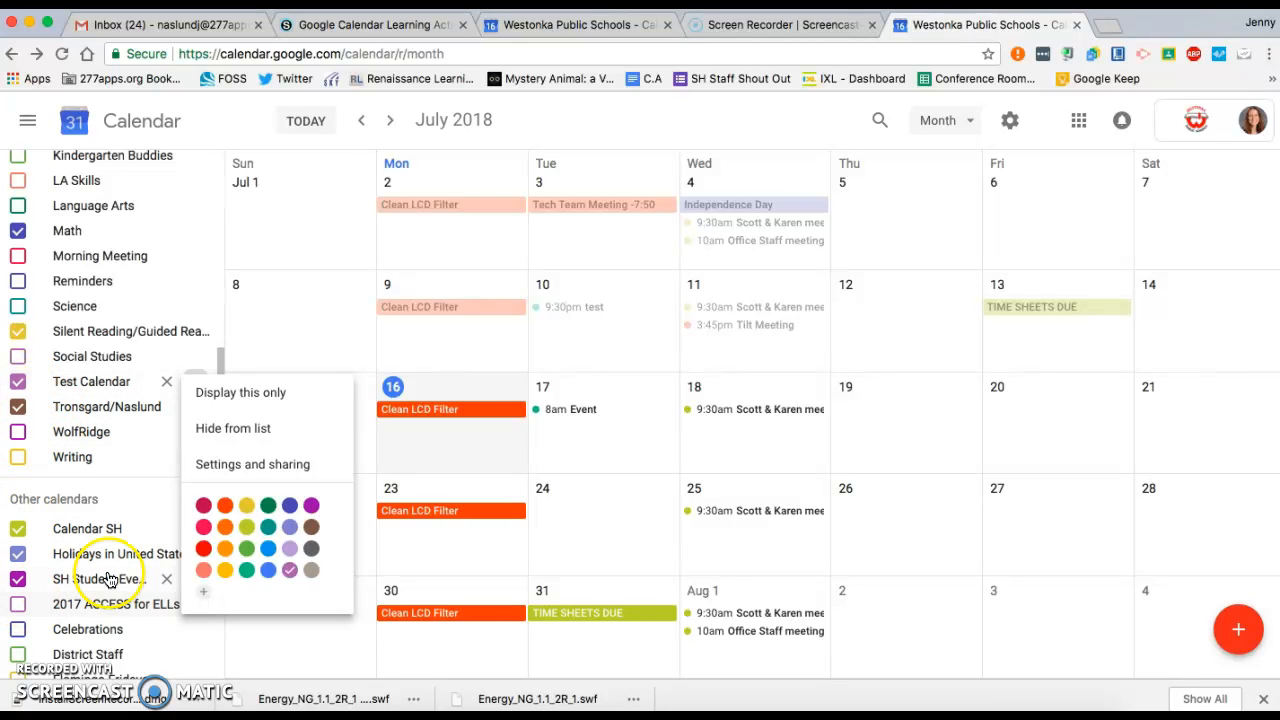
pyautogui.click(268, 505)
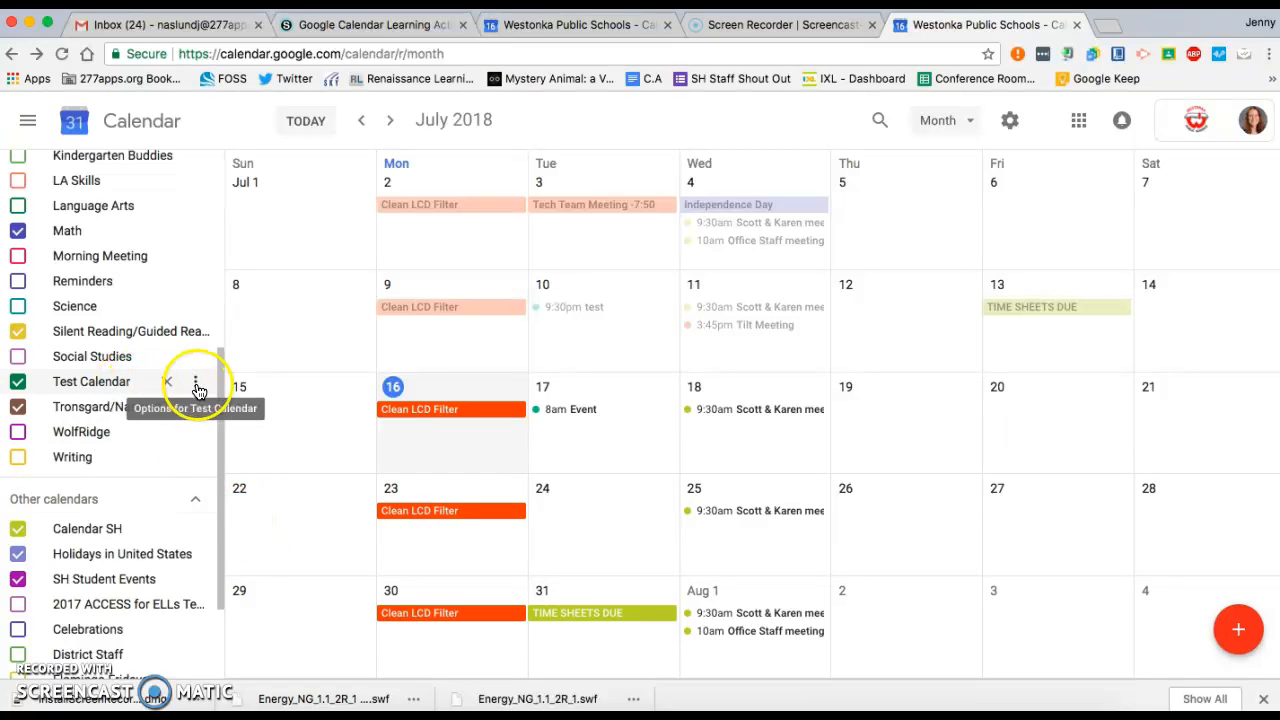
# Open the settings and sharing page of Test Calendar and review its access permissions.
pyautogui.click(198, 389)
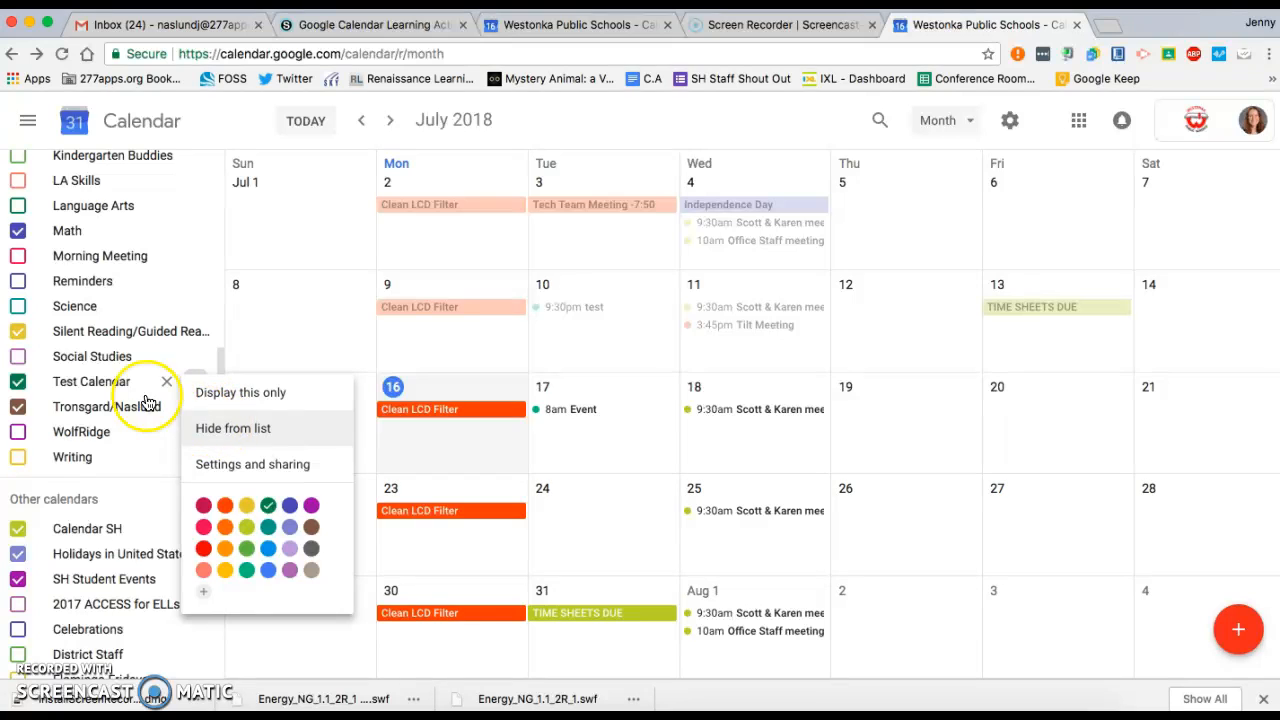
pyautogui.click(216, 467)
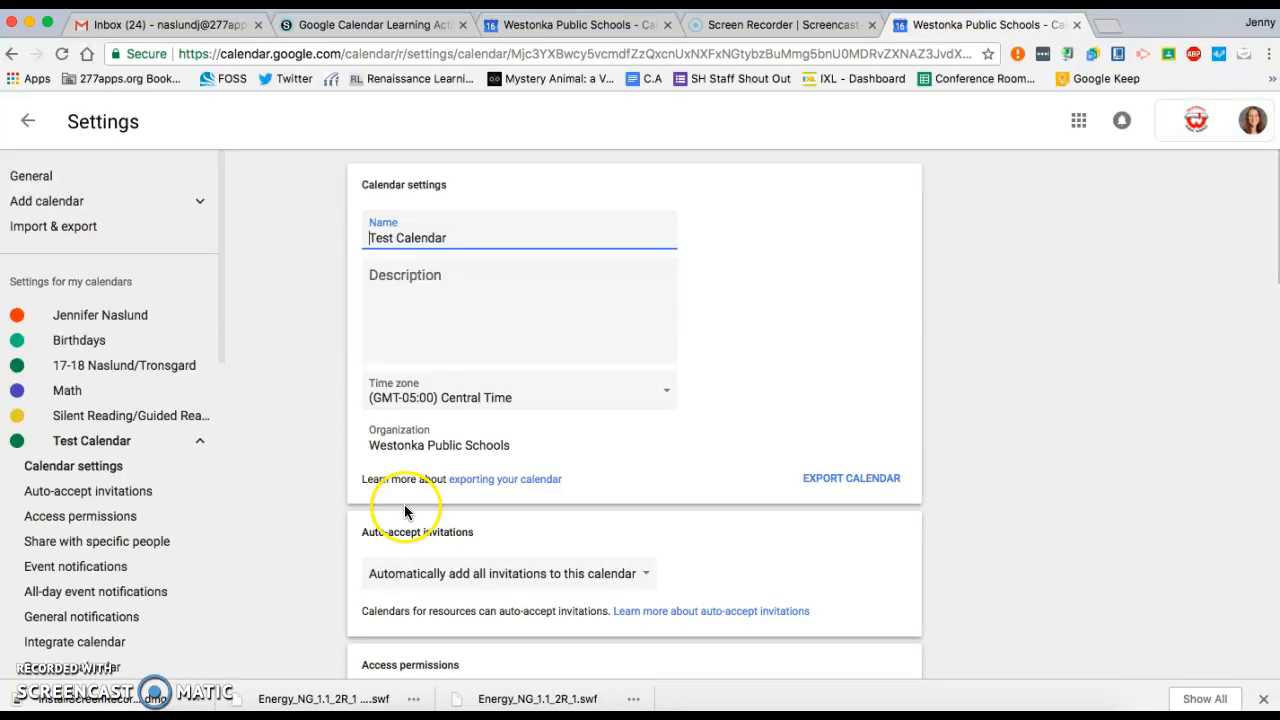
pyautogui.scroll(-3, 419, 553)
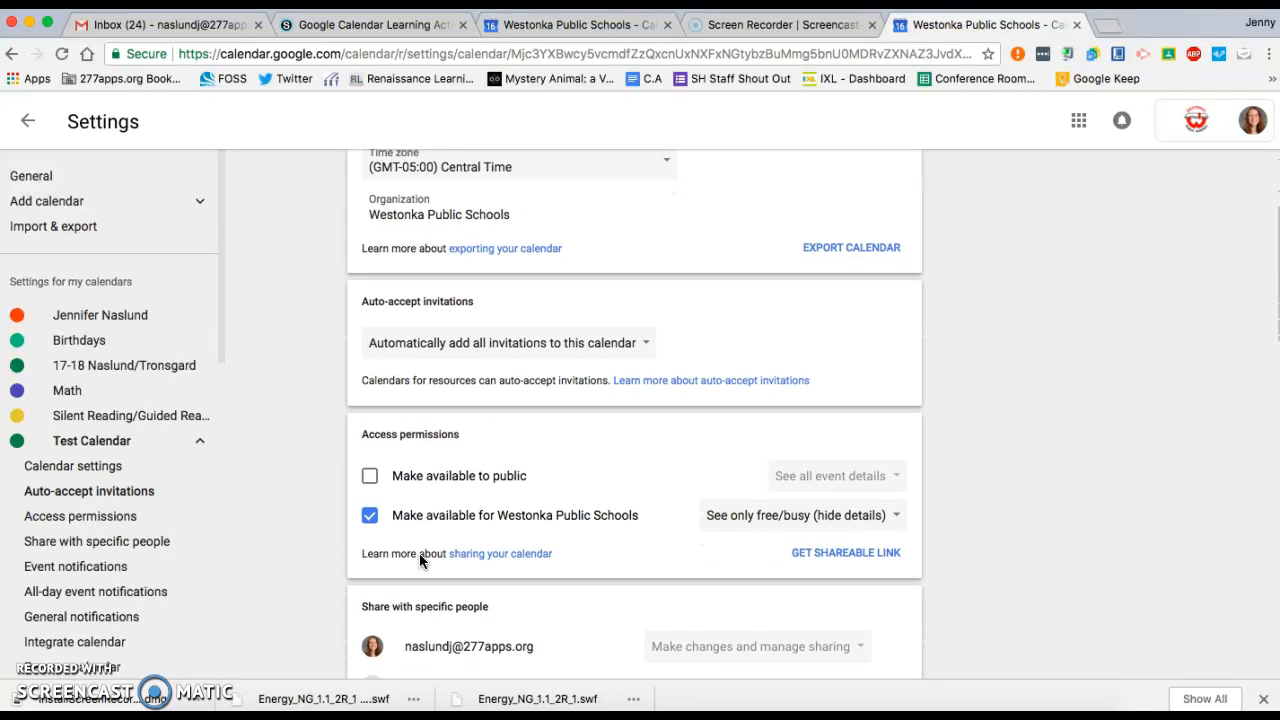
pyautogui.scroll(-2, 419, 553)
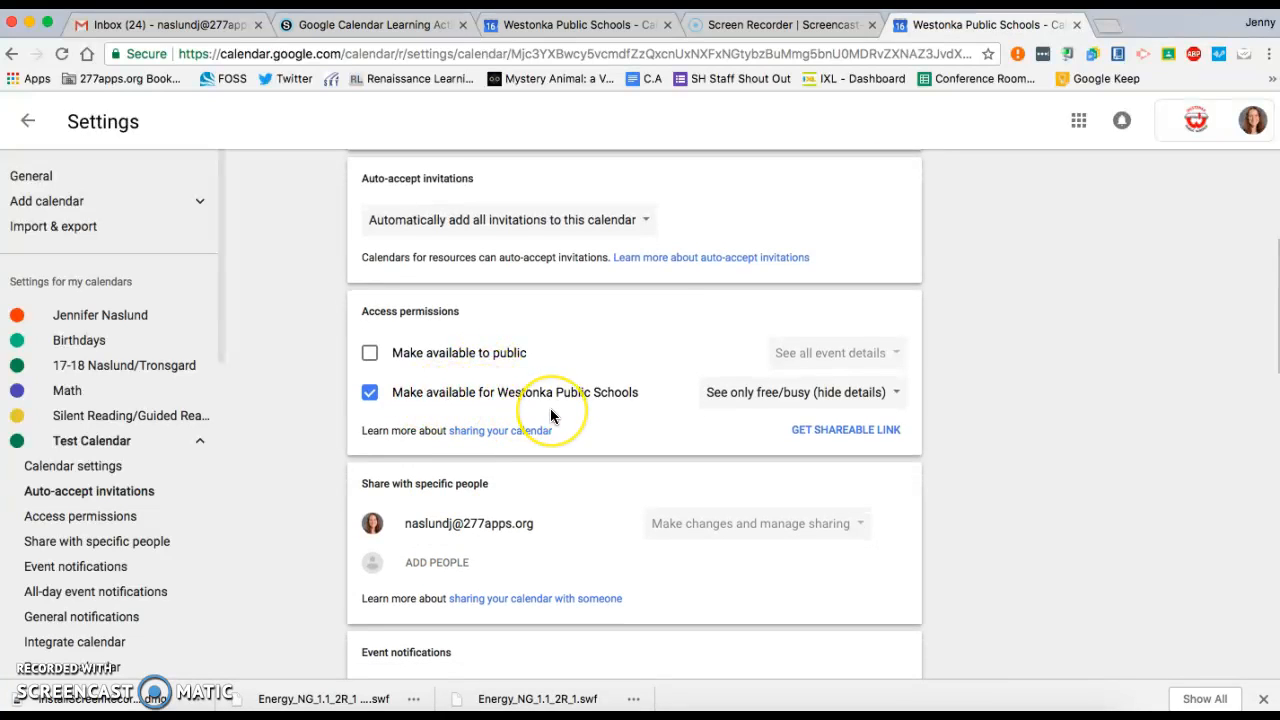
pyautogui.scroll(-3, 550, 408)
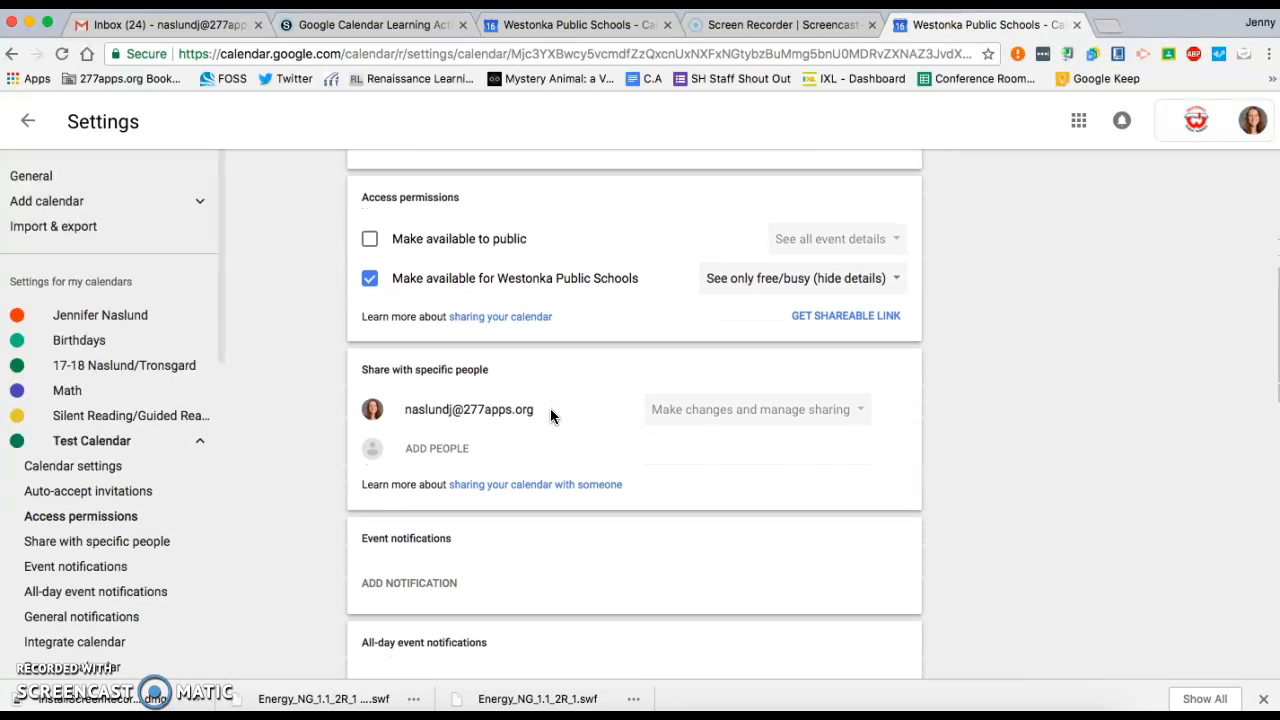
# Examine the permission levels offered for sharing Test Calendar with specific people, and leave without adding anyone.
pyautogui.click(438, 396)
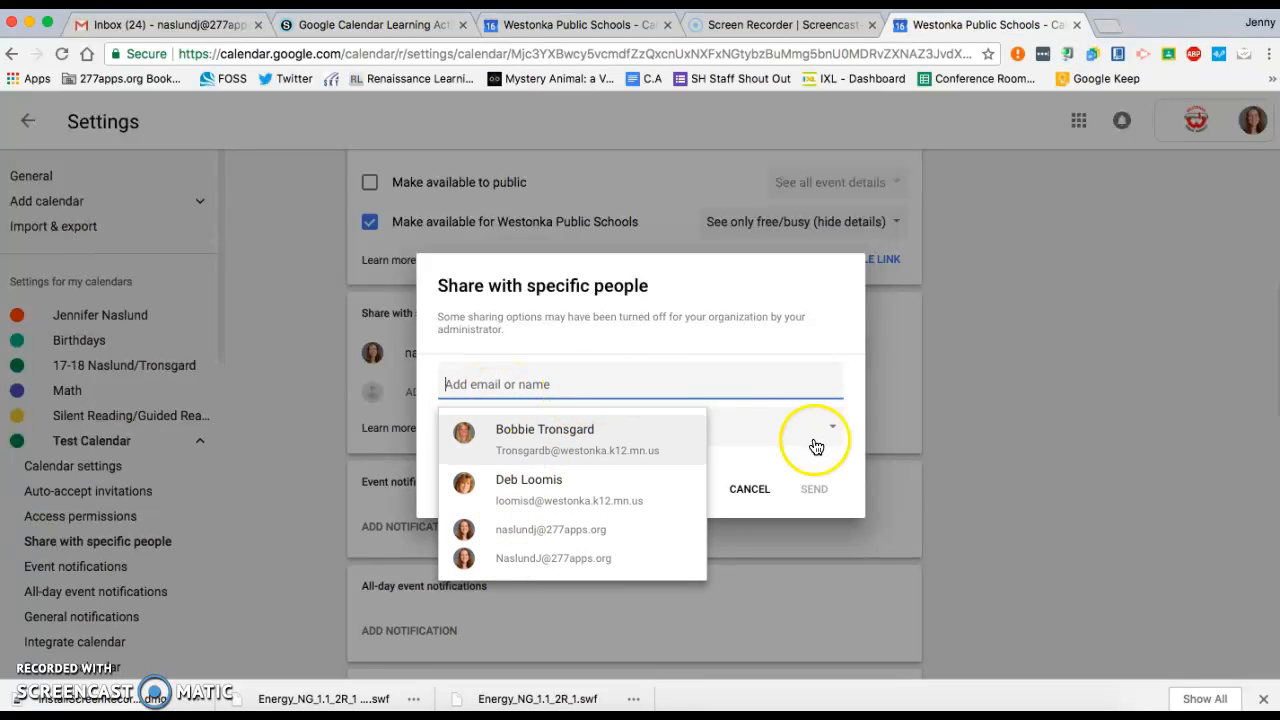
pyautogui.click(832, 317)
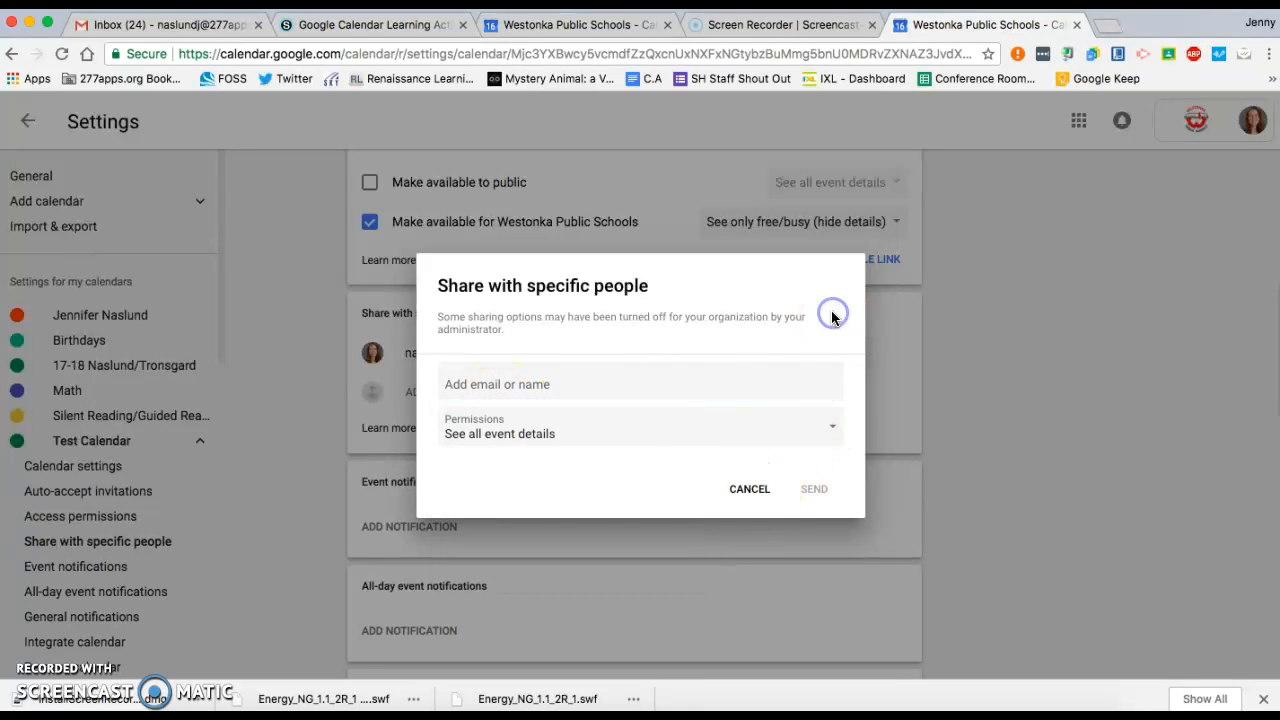
pyautogui.click(664, 443)
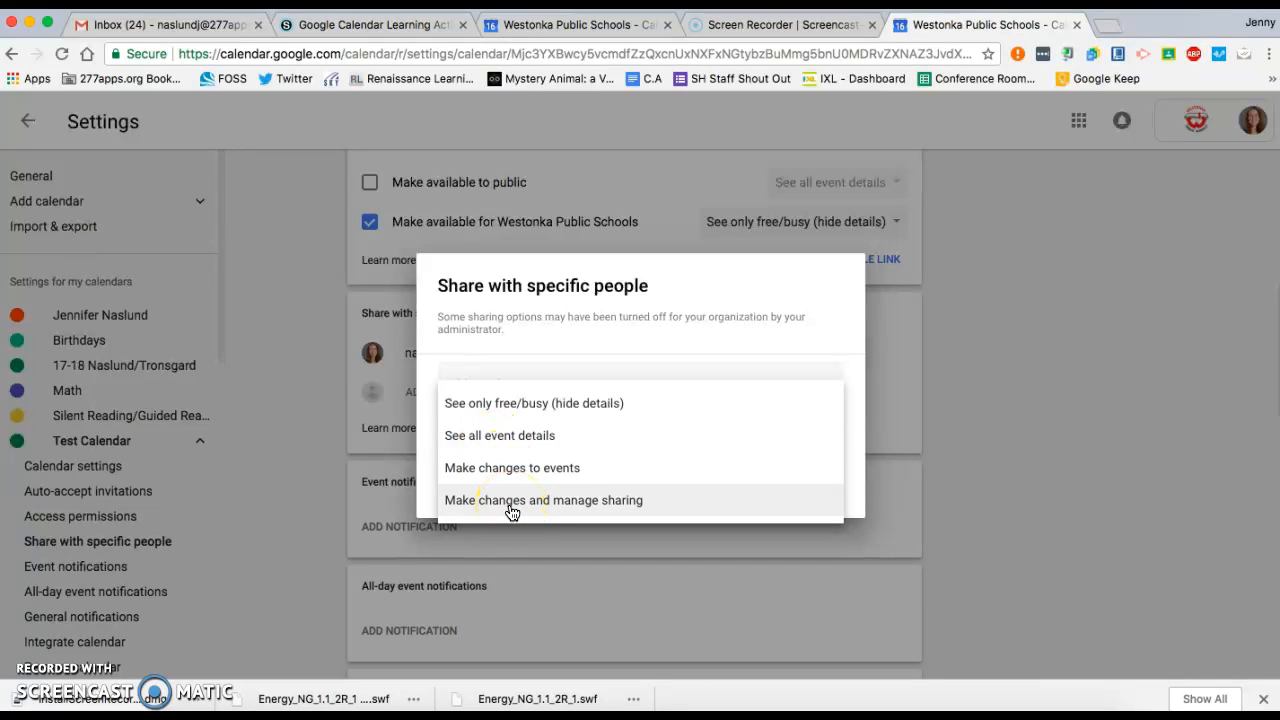
pyautogui.click(888, 415)
pyautogui.click(888, 416)
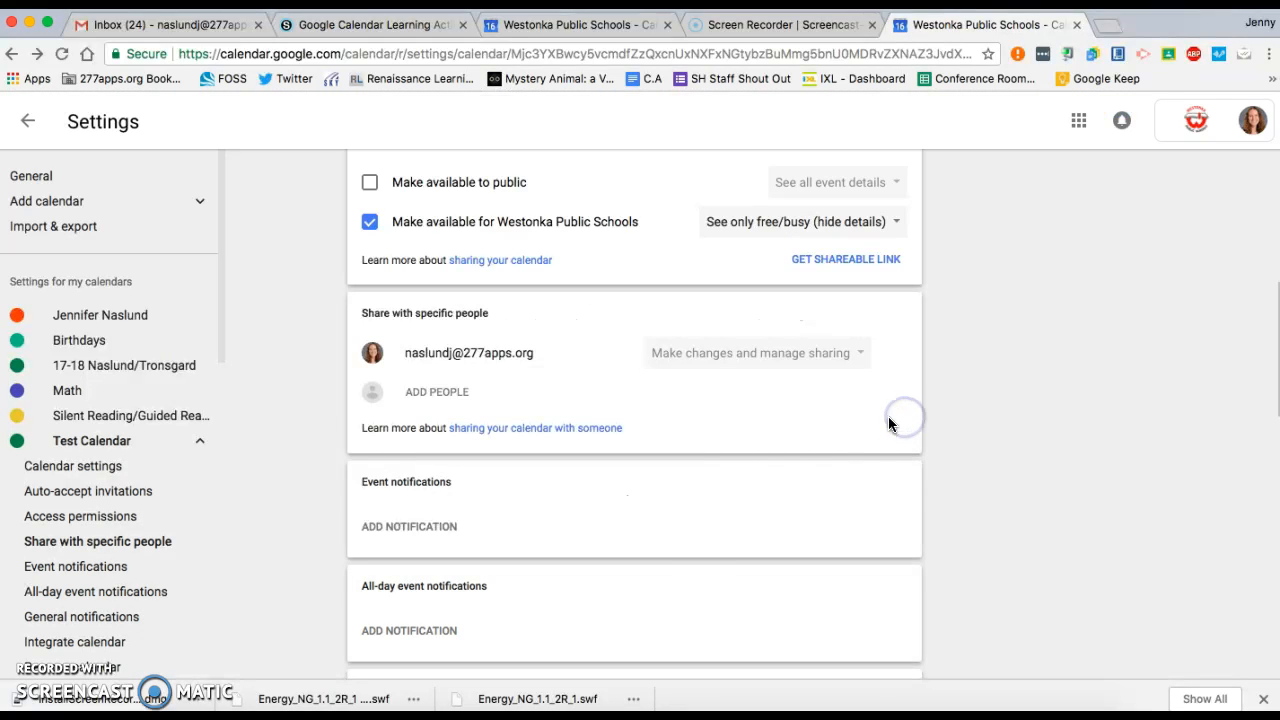
# Look through Test Calendar's notification and access settings, and return to the month view.
pyautogui.scroll(-3, 688, 545)
pyautogui.scroll(-3, 688, 549)
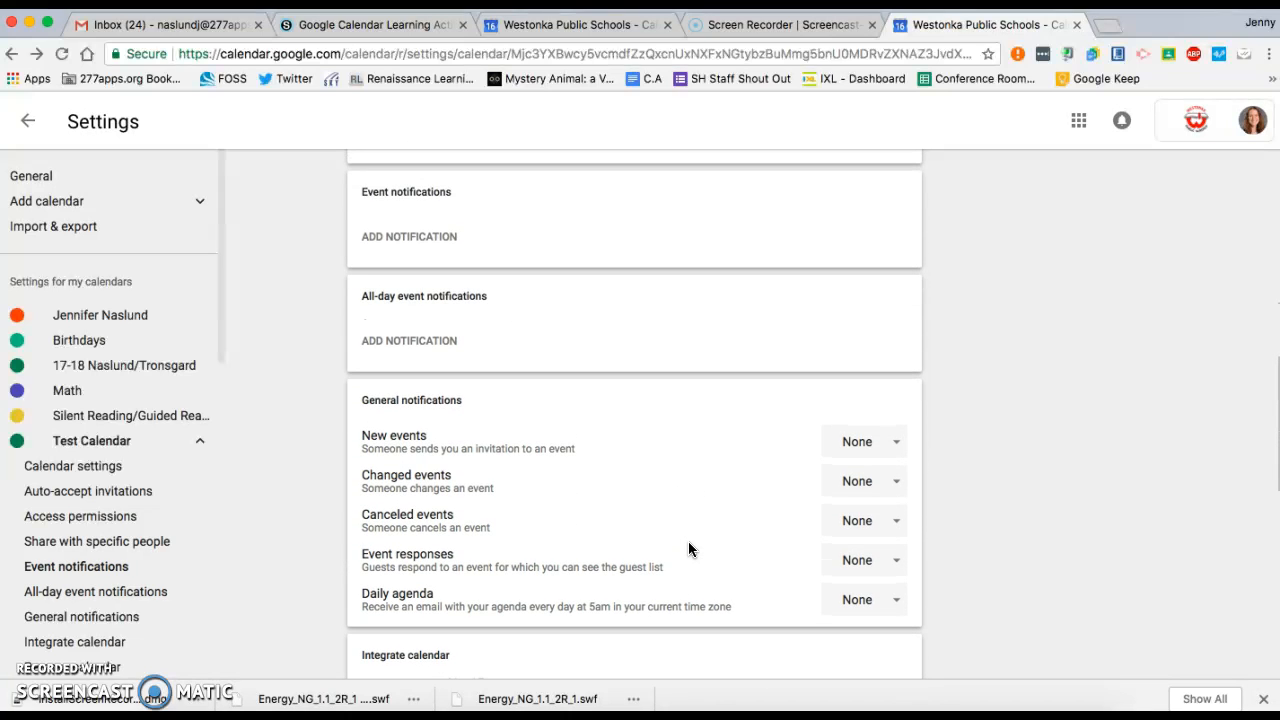
pyautogui.scroll(-6, 688, 545)
pyautogui.scroll(12, 688, 549)
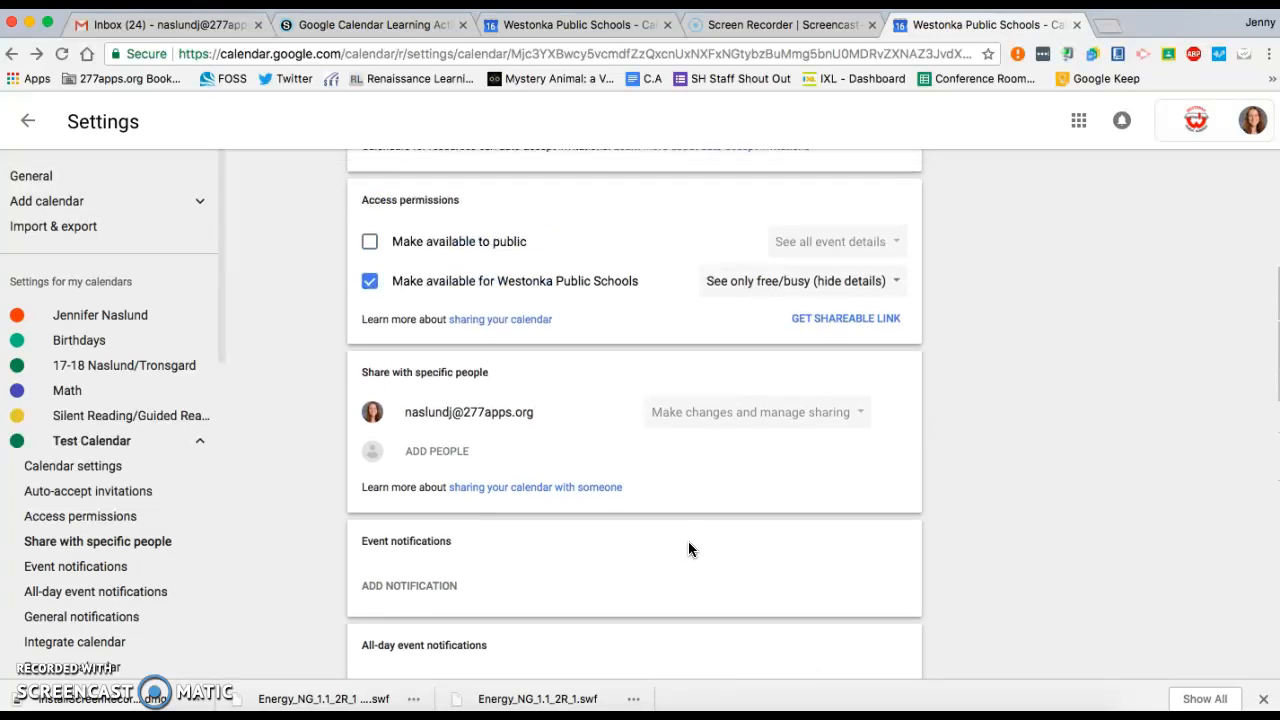
pyautogui.scroll(2, 688, 549)
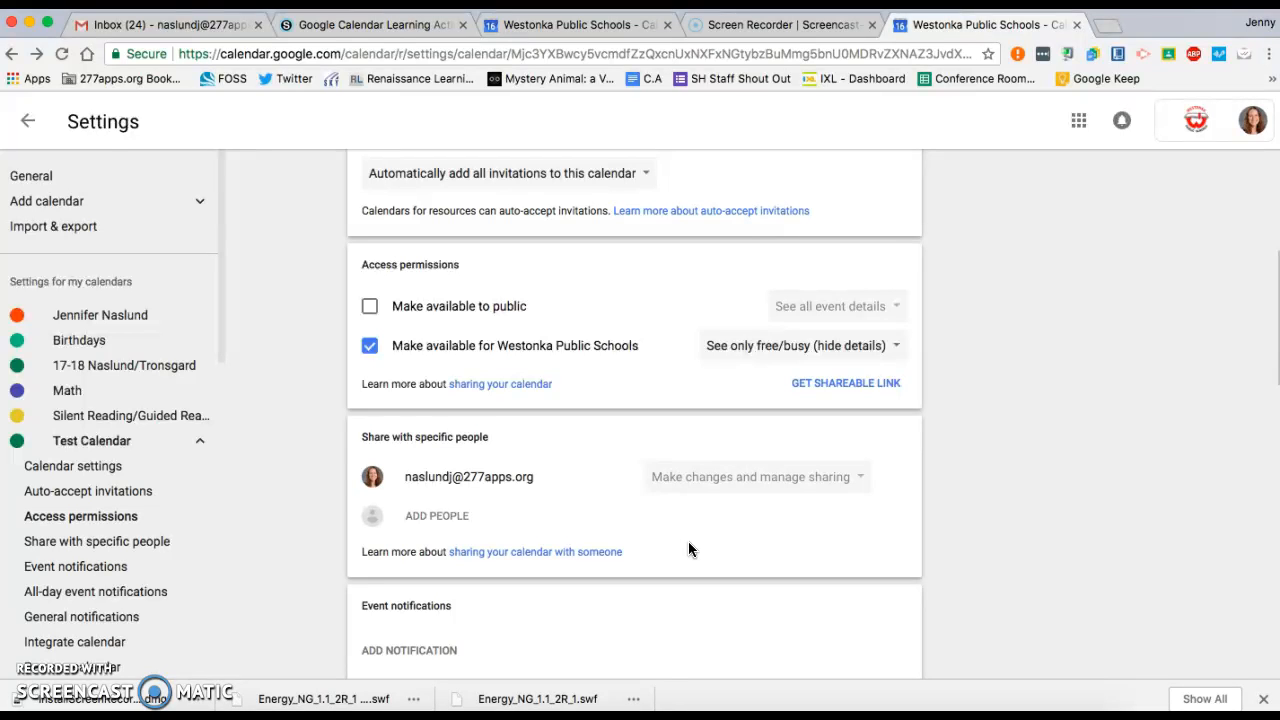
pyautogui.click(28, 121)
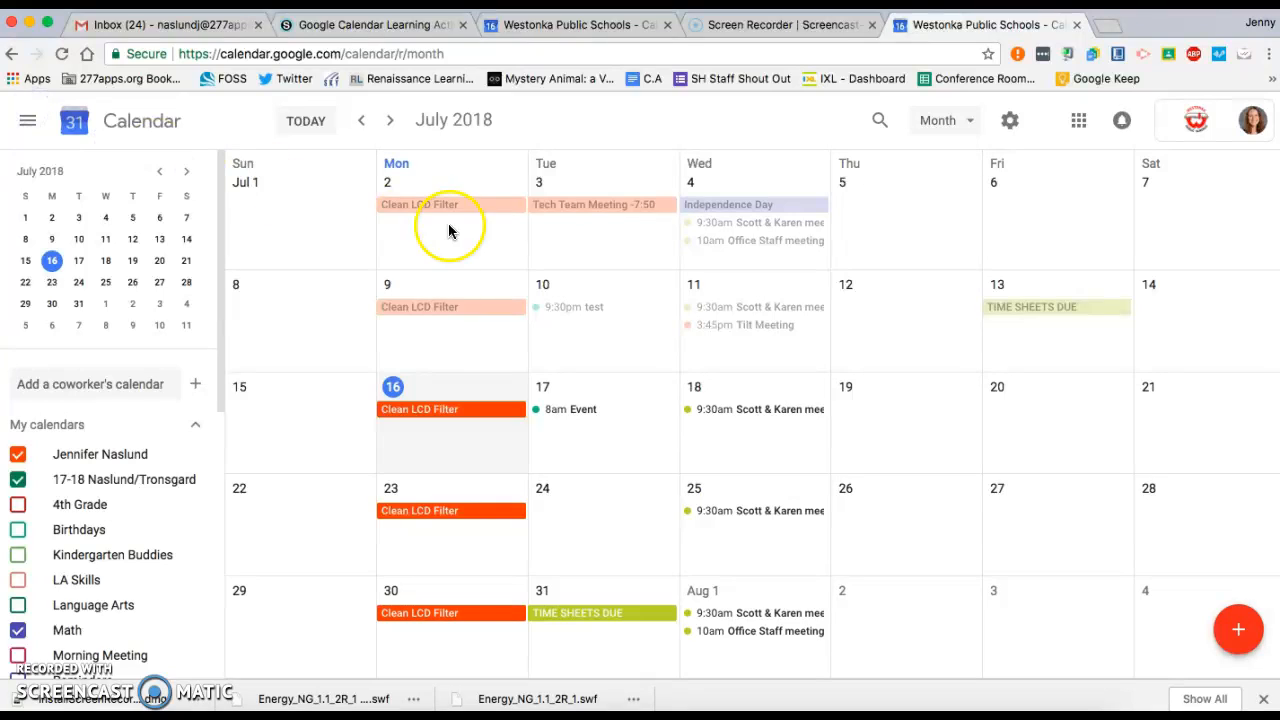